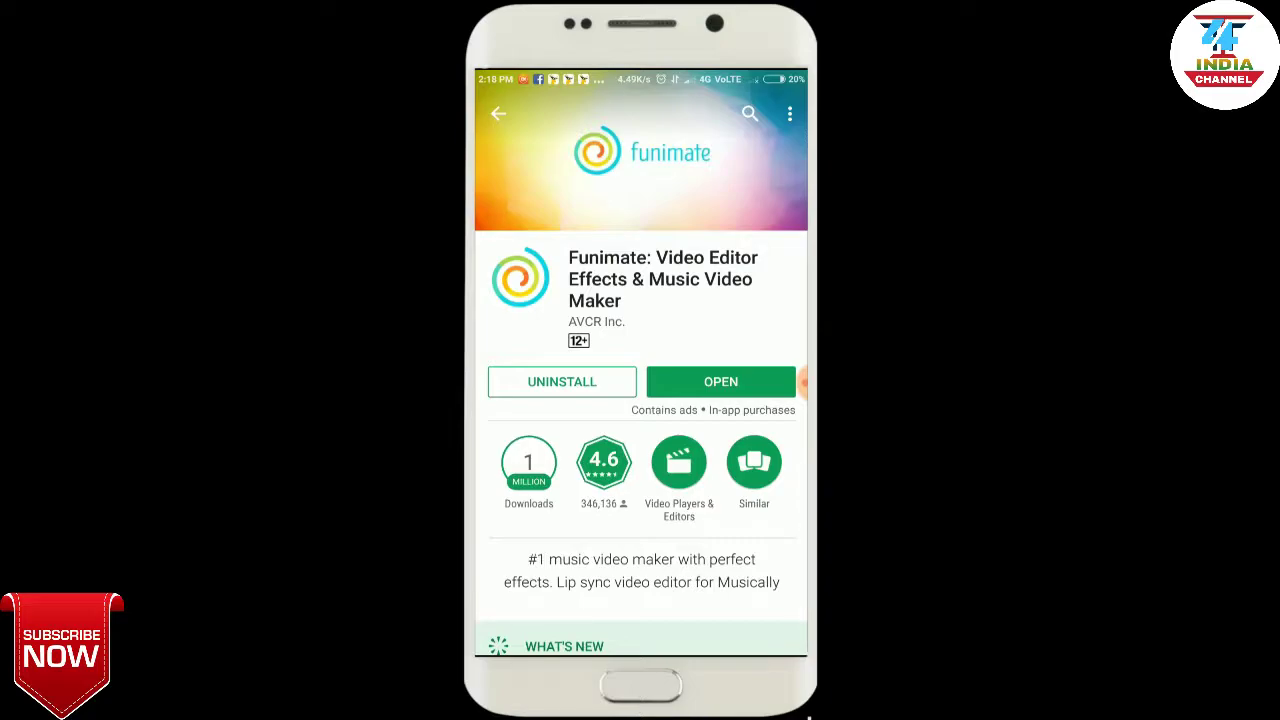
- Launch Funimate from its Google Play Store listing
{"action": "left_click", "coordinate": [721, 381]}
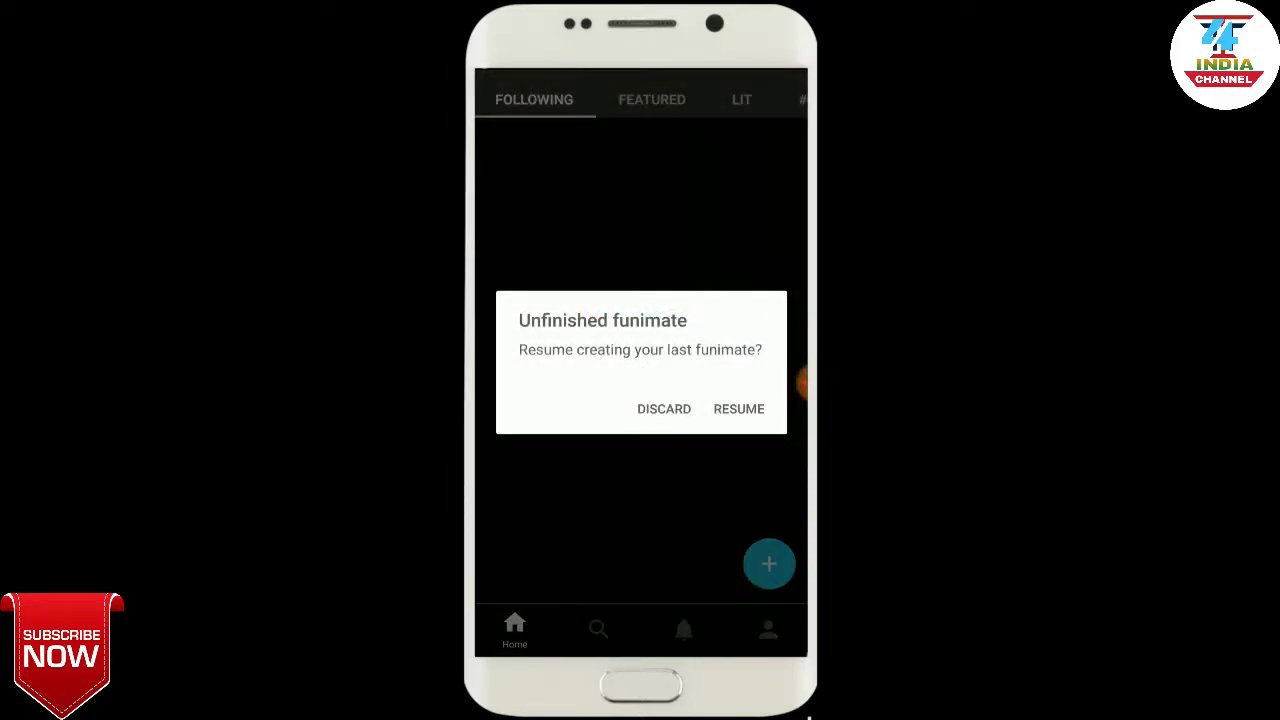
- Discard the unfinished funimate draft and bring up the new-video options
{"action": "left_click", "coordinate": [664, 408]}
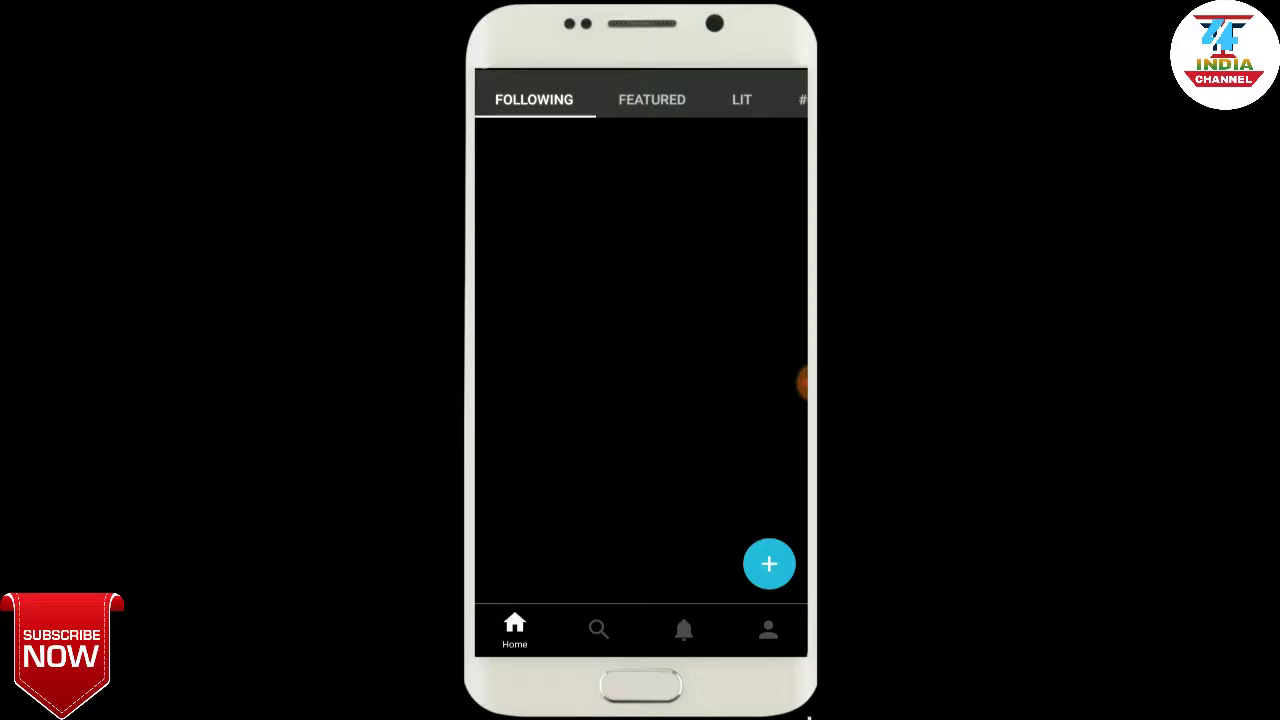
{"action": "left_click", "coordinate": [769, 564]}
- Load the stage-performance video from the download album and trim its end to 48.2 sec
{"action": "left_click", "coordinate": [755, 508]}
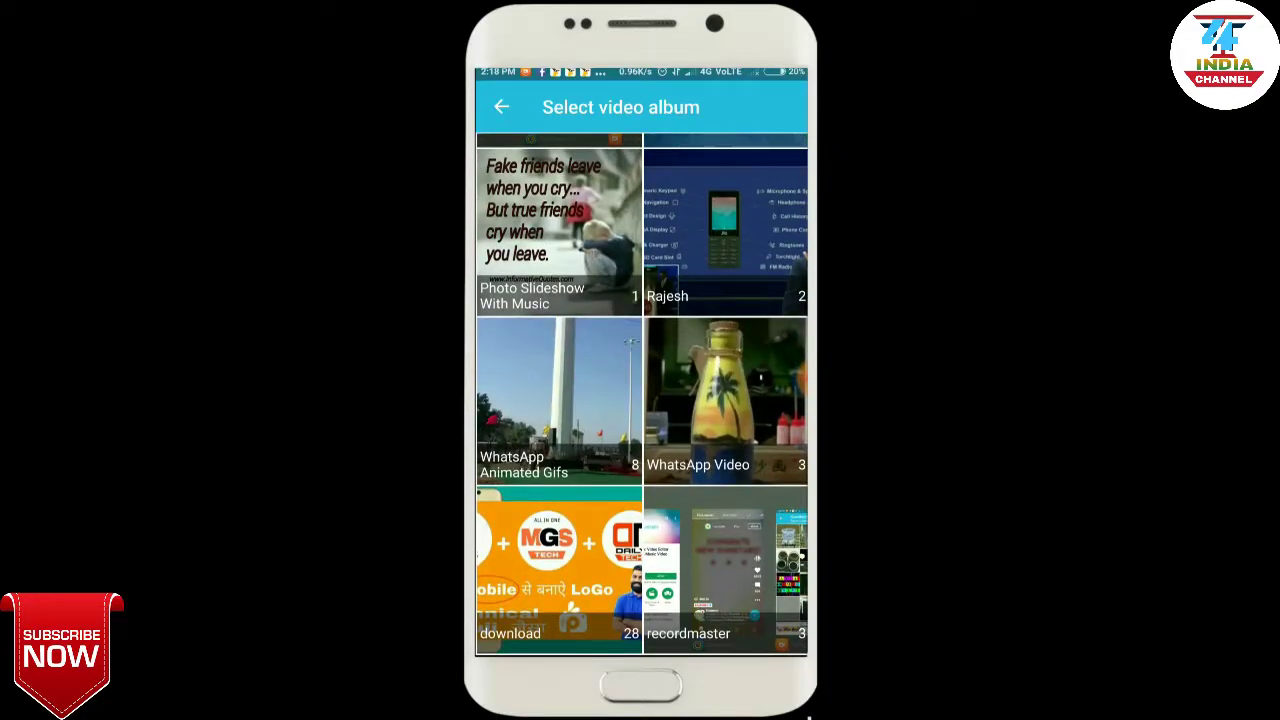
{"action": "left_click", "coordinate": [559, 570]}
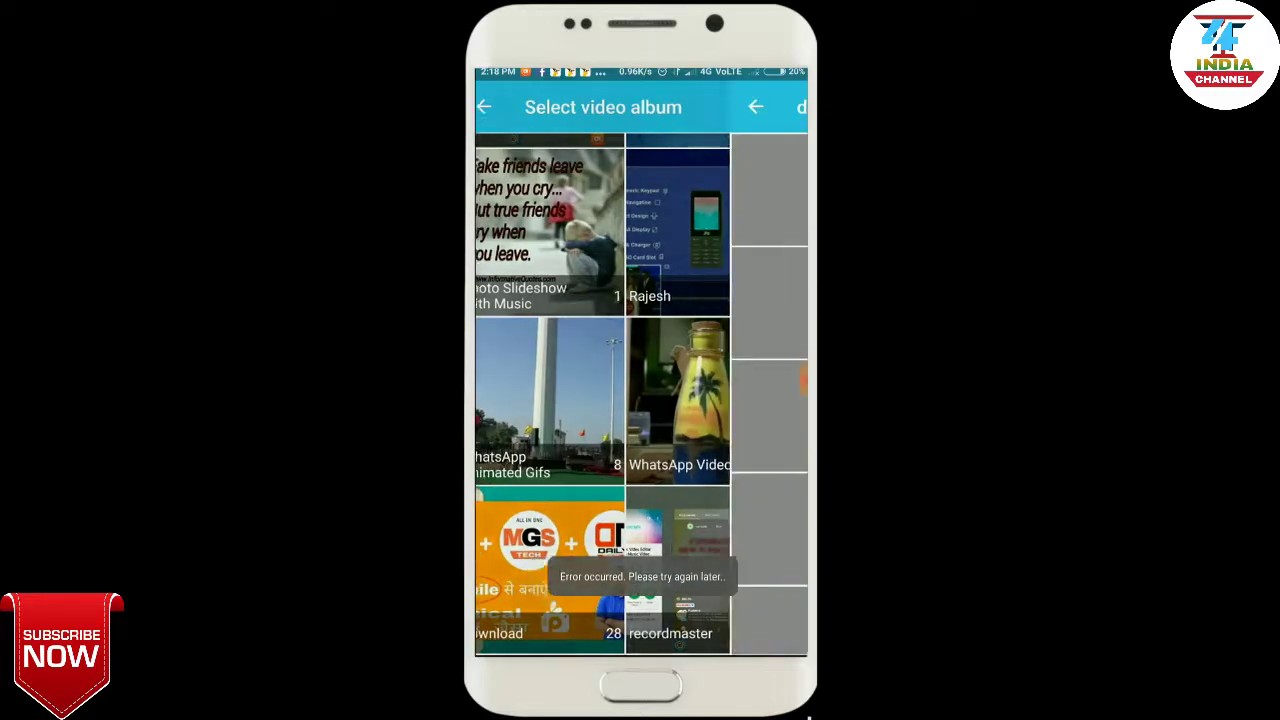
{"action": "scroll", "coordinate": [641, 394], "scroll_direction": "down", "scroll_amount": 5}
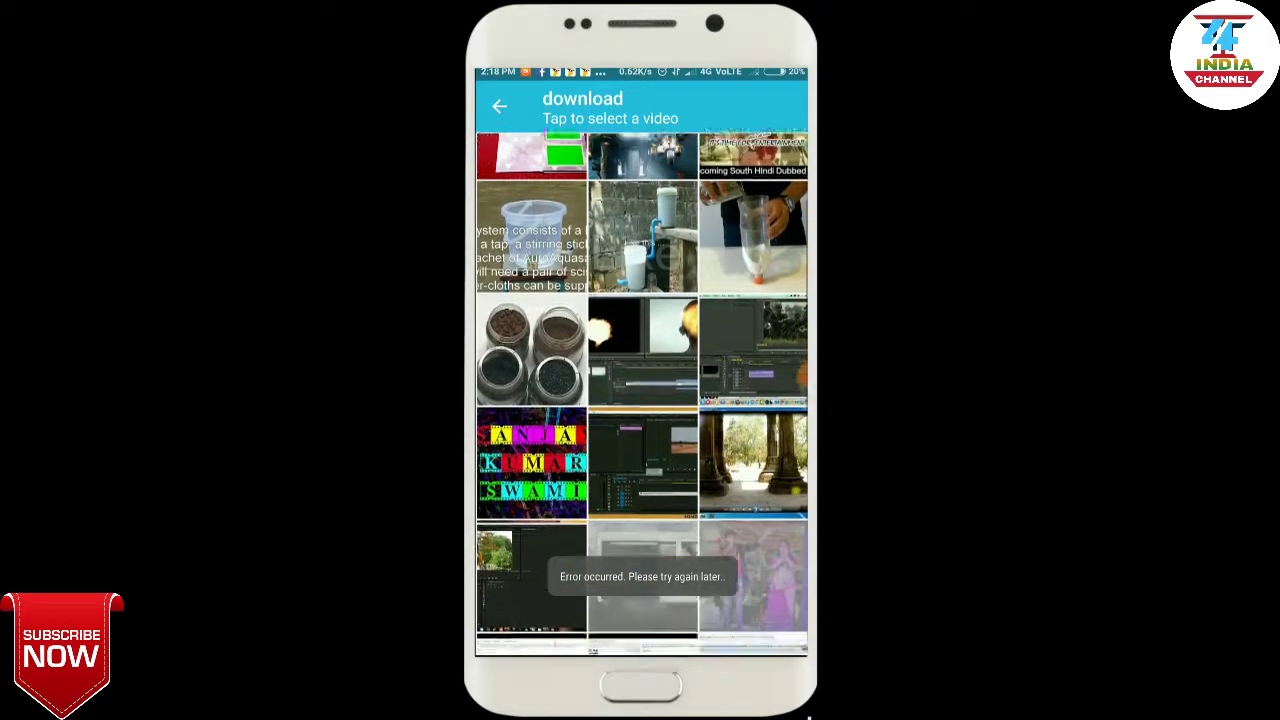
{"action": "left_click", "coordinate": [752, 402]}
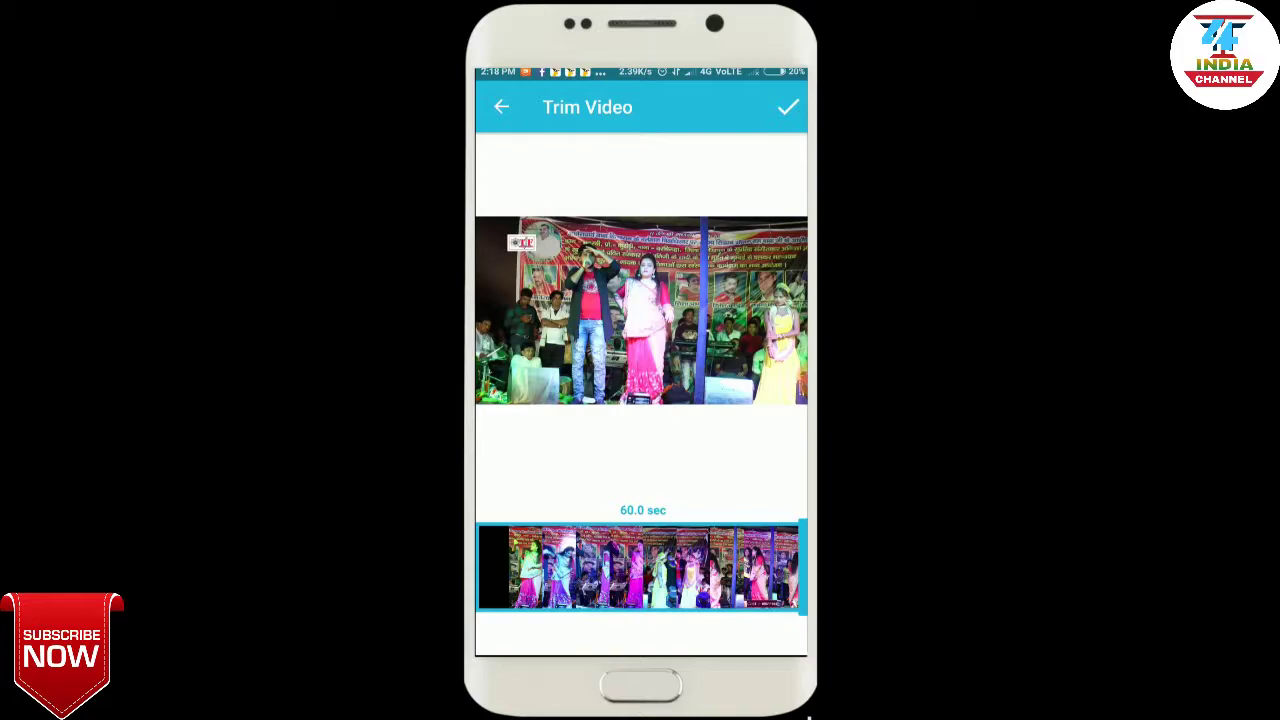
{"action": "left_click_drag", "start_coordinate": [803, 567], "coordinate": [737, 567]}
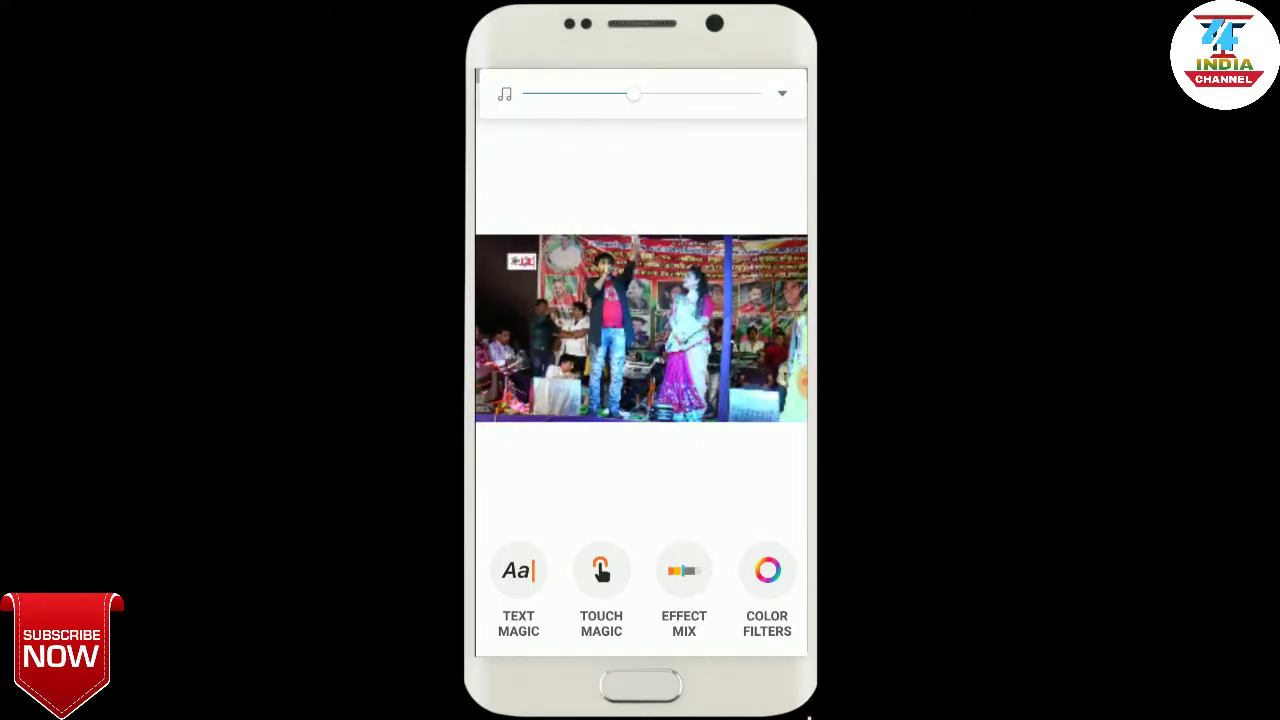
- Open Text Magic on the trimmed stage-dance clip
{"action": "left_click", "coordinate": [518, 580]}
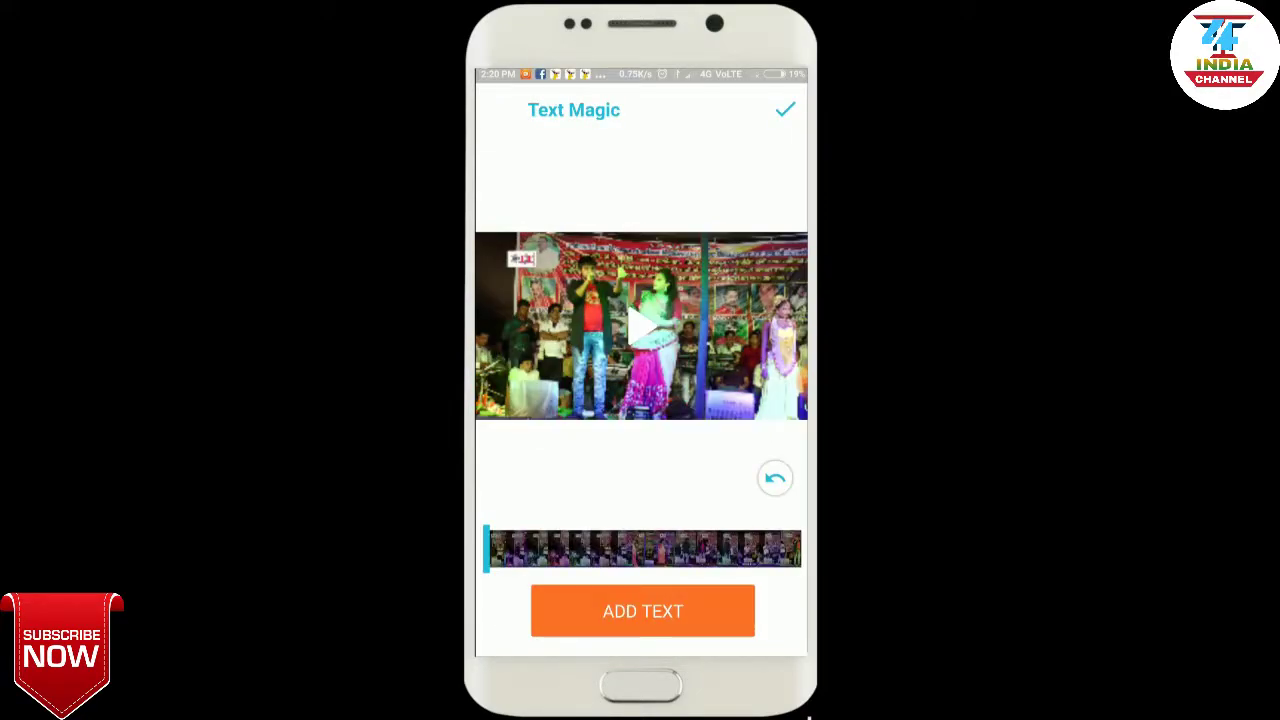
- Add an 'R K Tech' text overlay, trying Neon Flash before settling on the Fall animation
{"action": "left_click", "coordinate": [643, 611]}
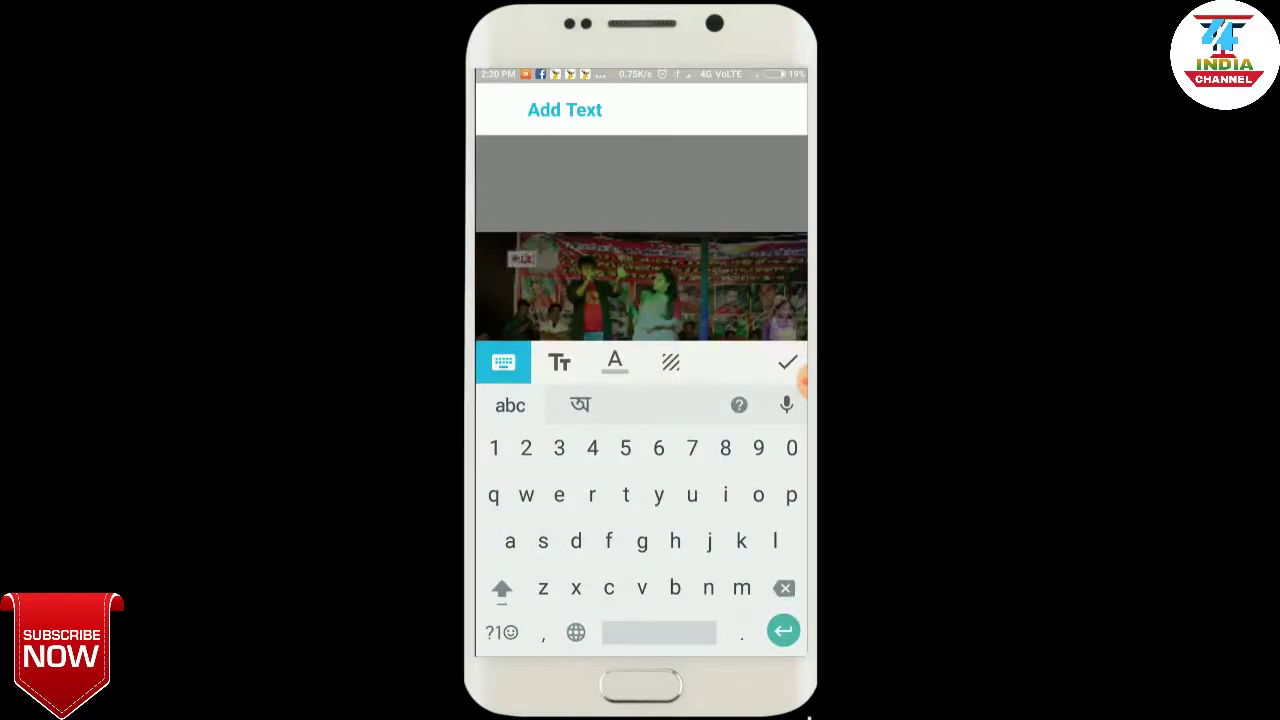
{"action": "type", "text": "R"}
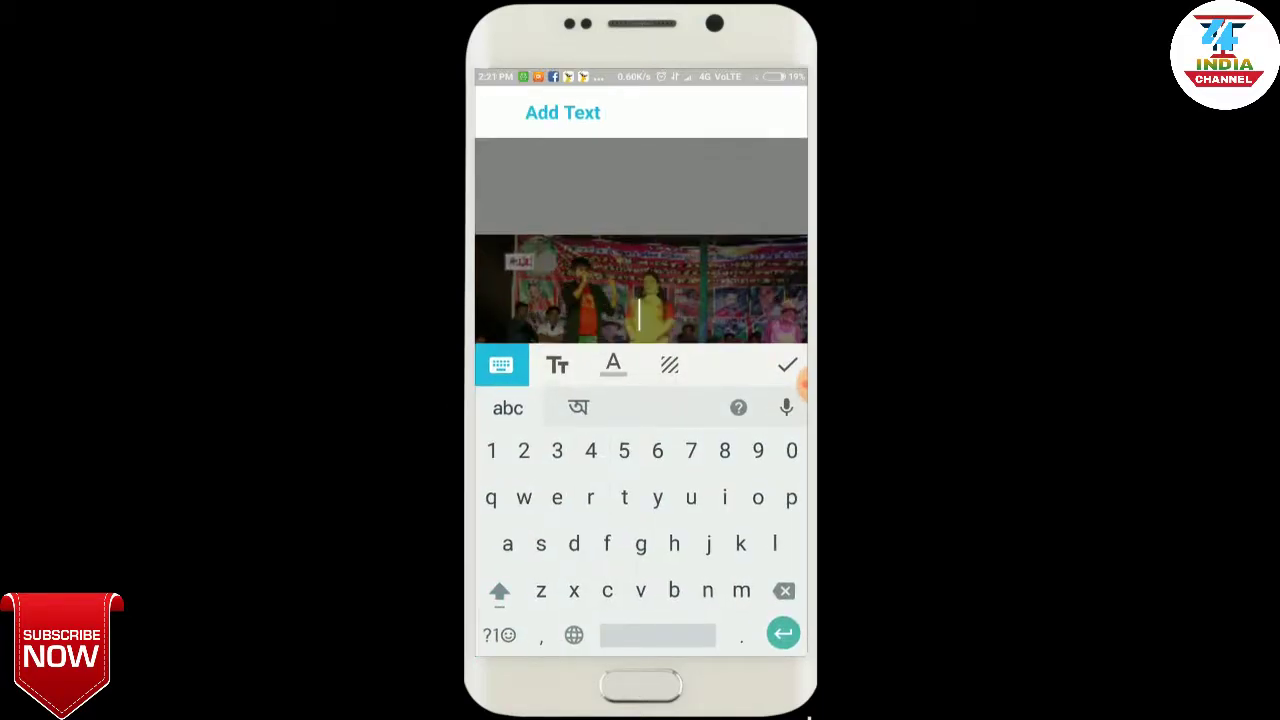
{"action": "left_click", "coordinate": [499, 590]}
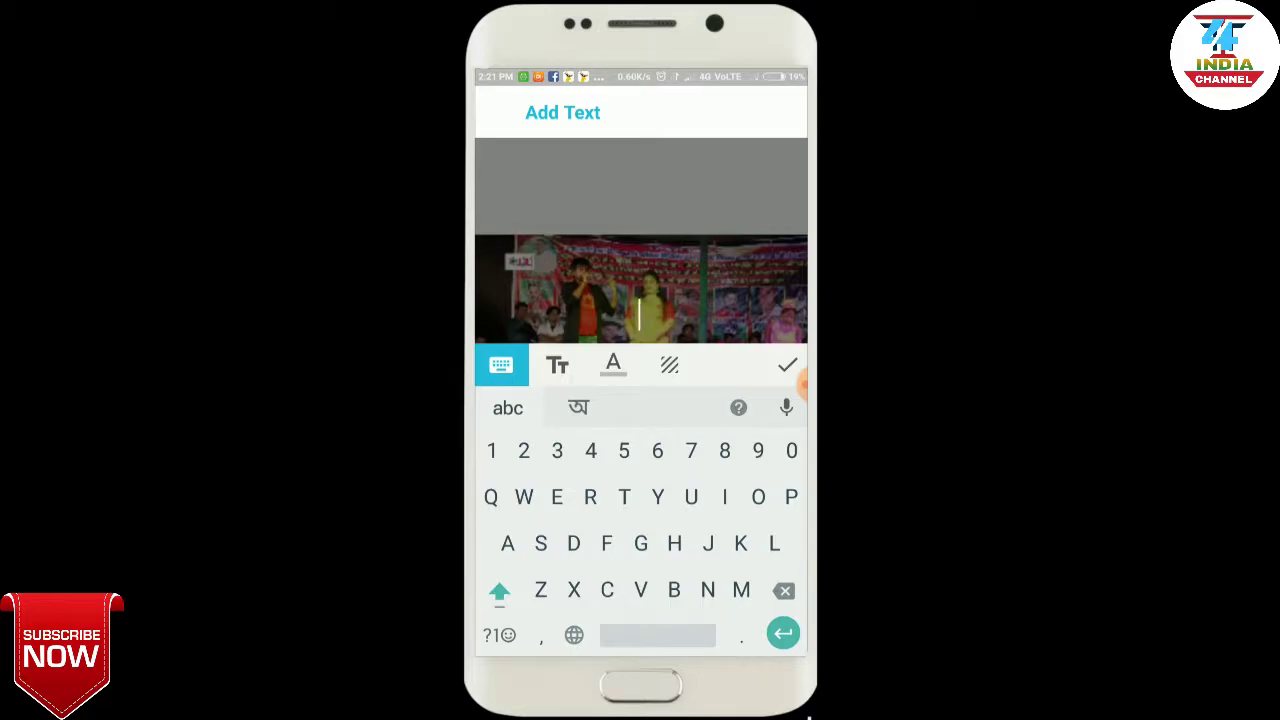
{"action": "type", "text": "R K Tech"}
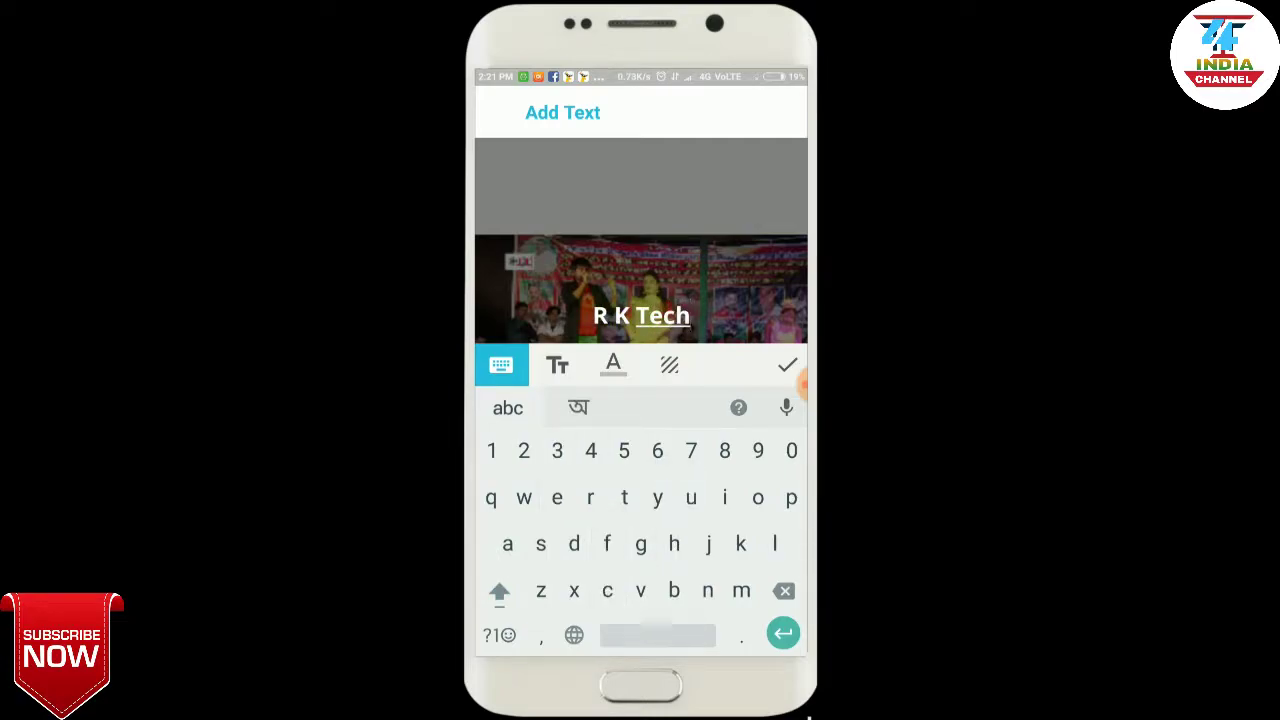
{"action": "left_click", "coordinate": [787, 365]}
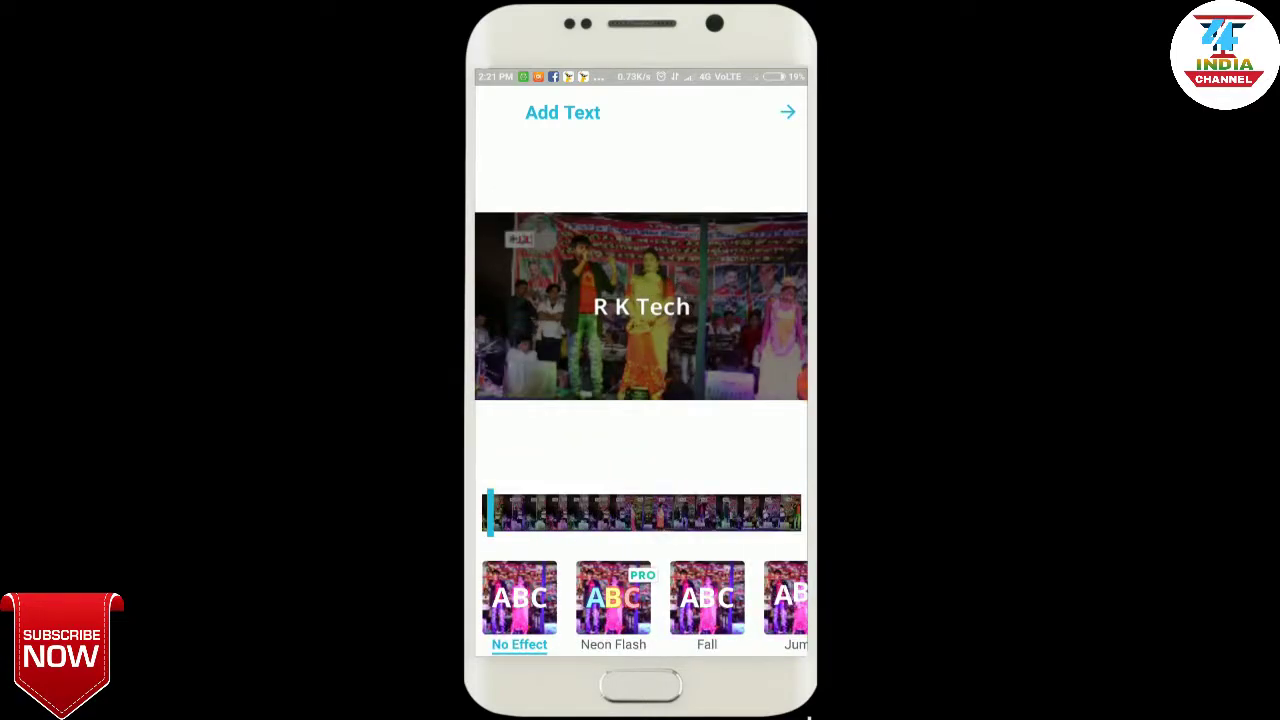
{"action": "left_click", "coordinate": [613, 598]}
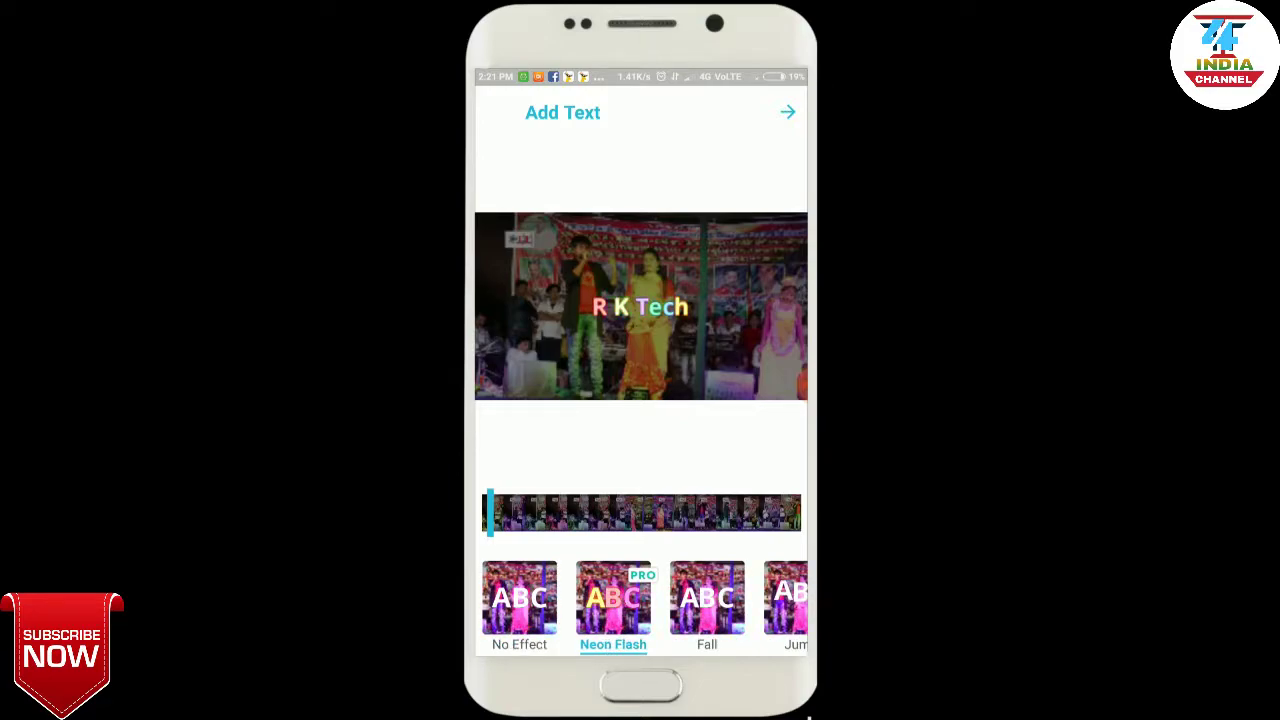
{"action": "left_click", "coordinate": [707, 598]}
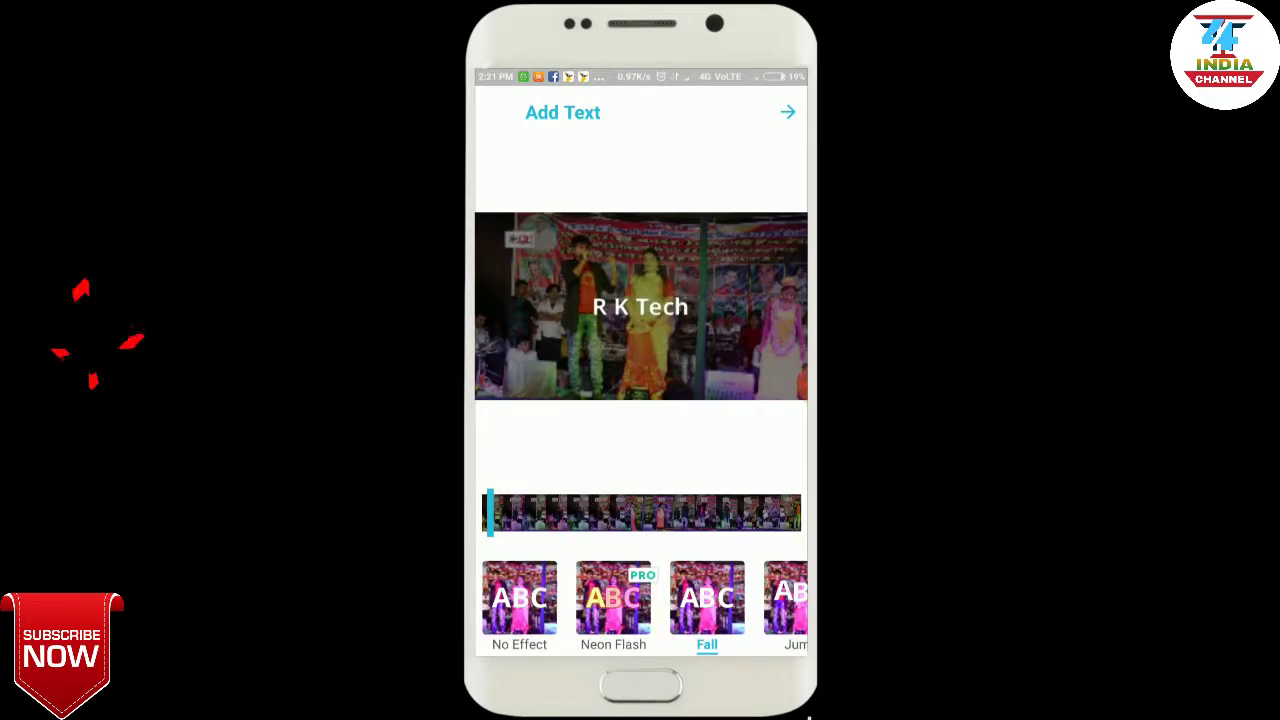
{"action": "left_click", "coordinate": [788, 112]}
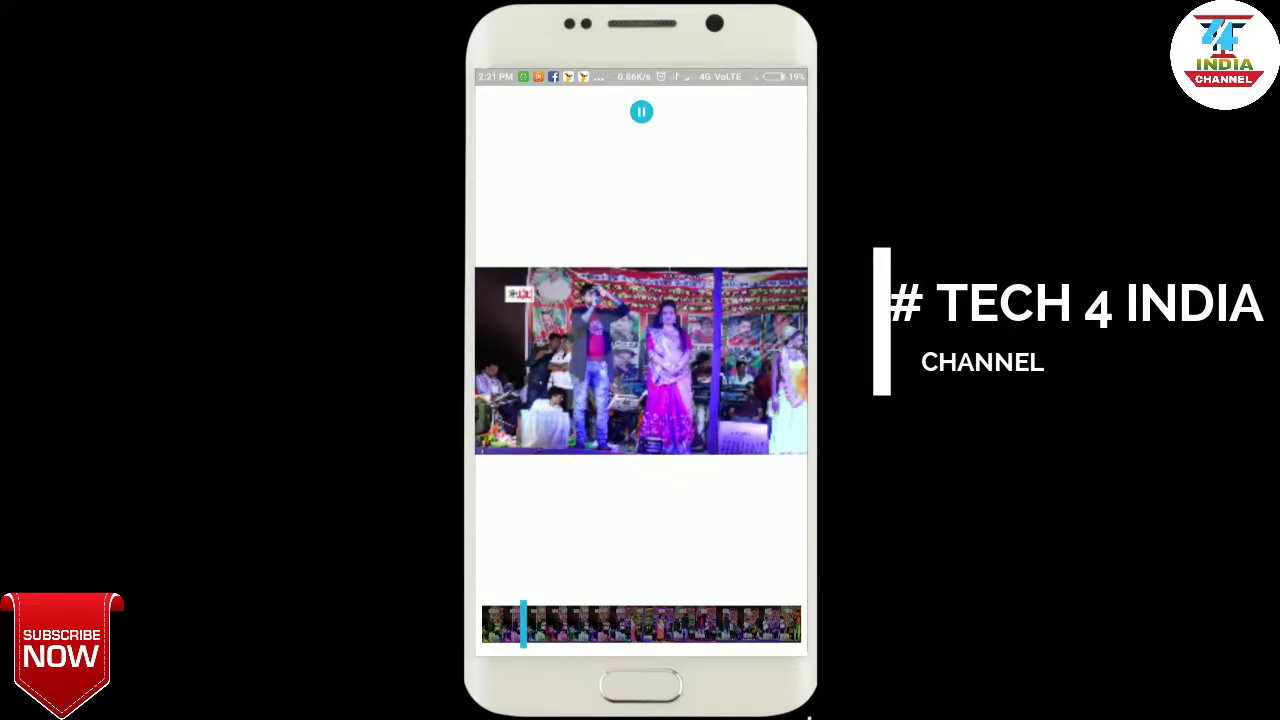
- Play and pause the preview, then scrub across the timeline to check the R K Tech text
{"action": "key", "text": "space"}
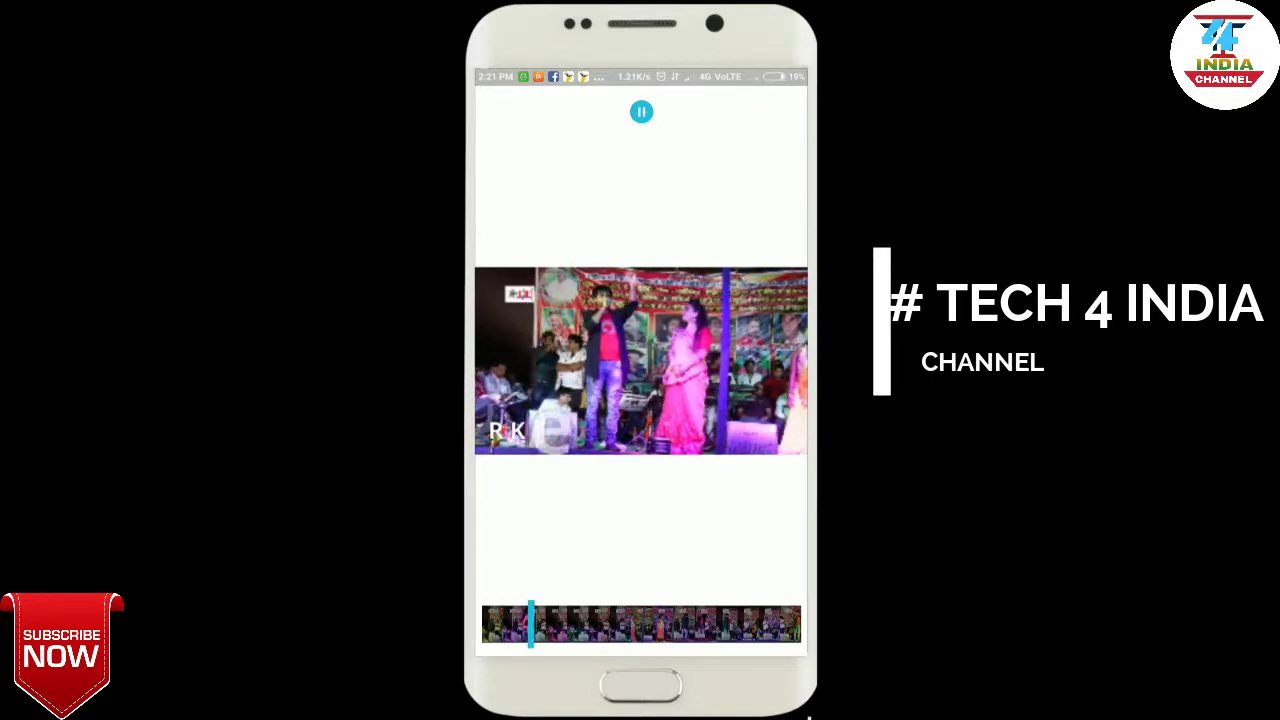
{"action": "key", "text": "space"}
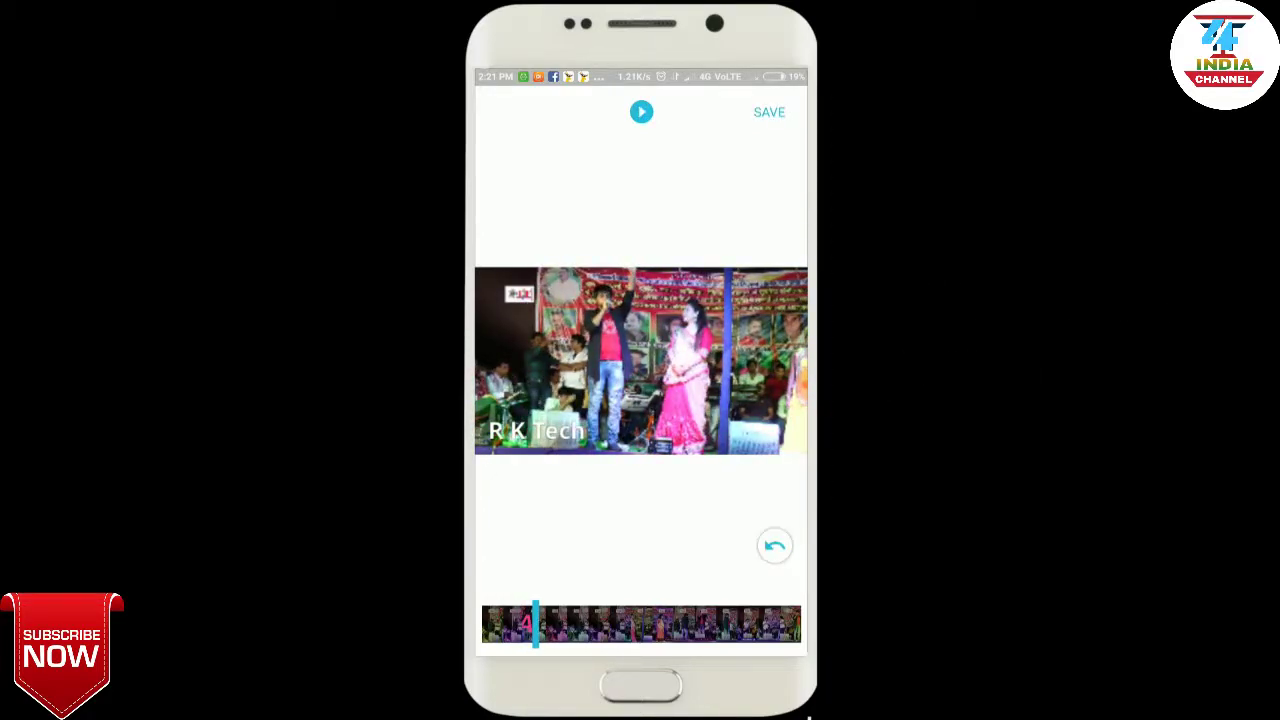
{"action": "left_click", "coordinate": [629, 624]}
{"action": "left_click", "coordinate": [591, 624]}
{"action": "left_click", "coordinate": [646, 624]}
{"action": "left_click", "coordinate": [768, 624]}
{"action": "left_click", "coordinate": [633, 624]}
{"action": "left_click", "coordinate": [717, 624]}
{"action": "left_click", "coordinate": [777, 624]}
{"action": "left_click", "coordinate": [798, 624]}
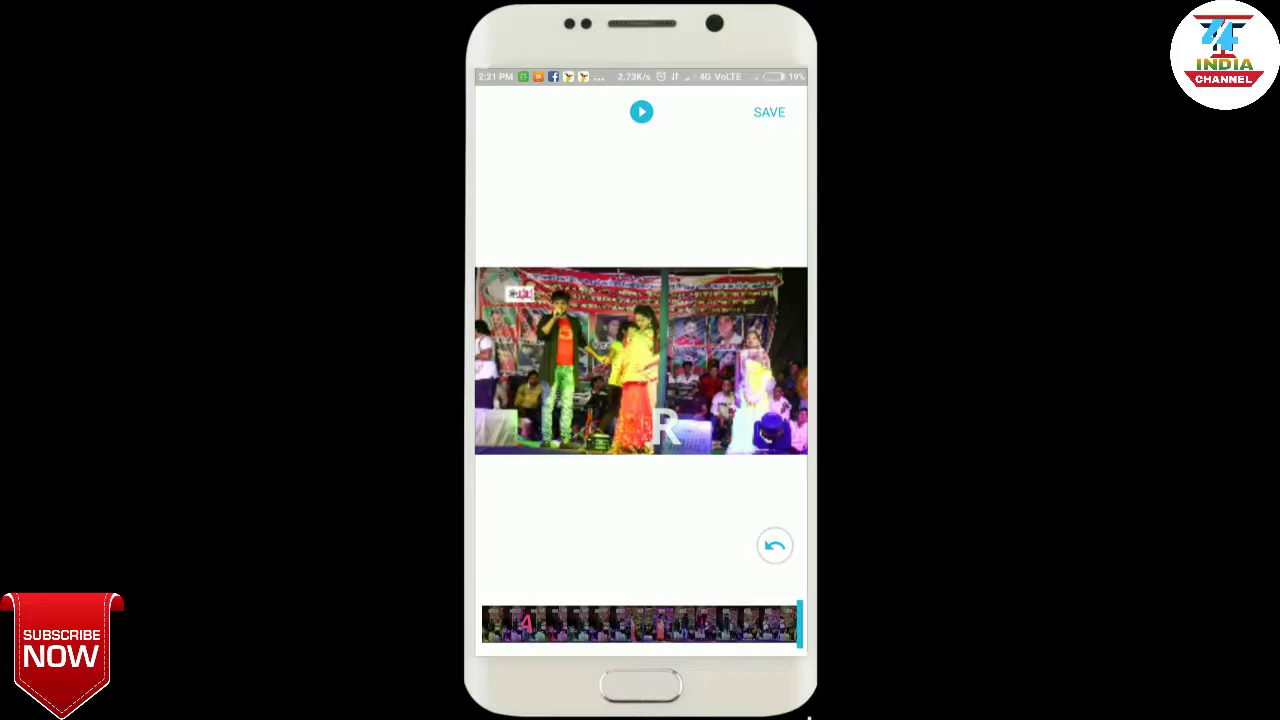
- Move the playhead back from the end and replay that stretch of the preview
{"action": "left_click_drag", "start_coordinate": [798, 624], "coordinate": [732, 624]}
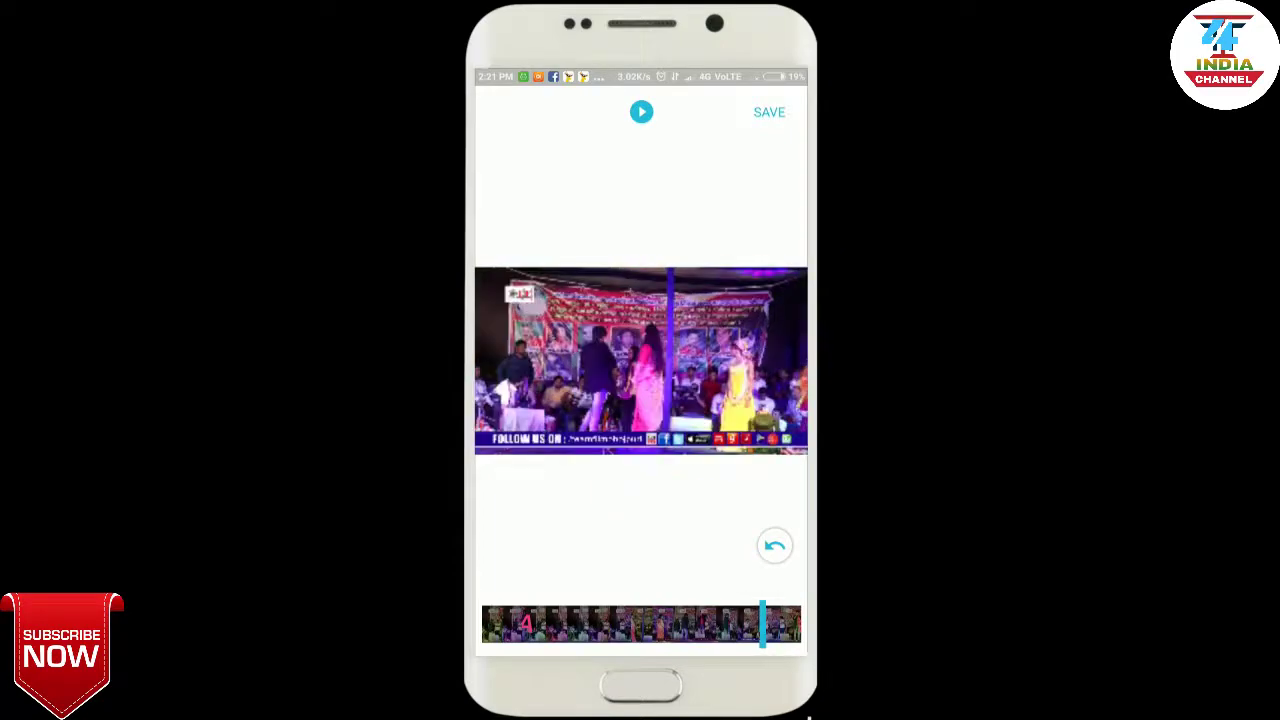
{"action": "left_click", "coordinate": [641, 111]}
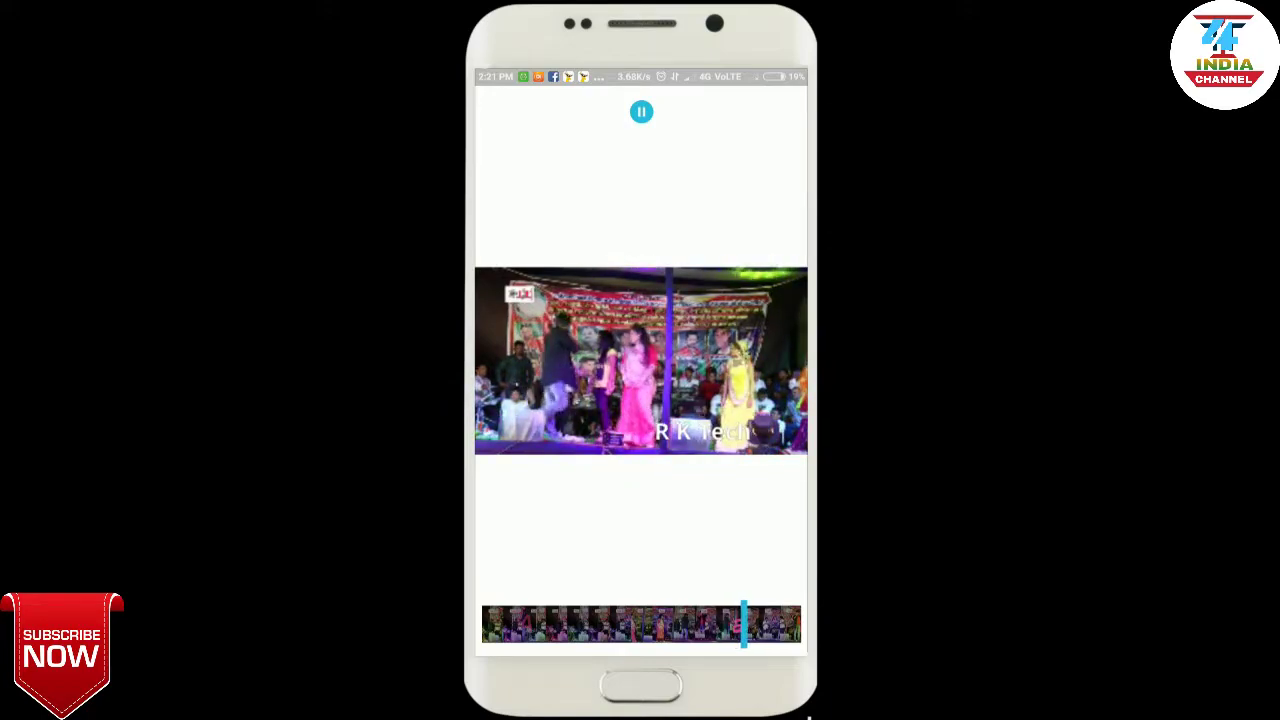
{"action": "left_click", "coordinate": [641, 111]}
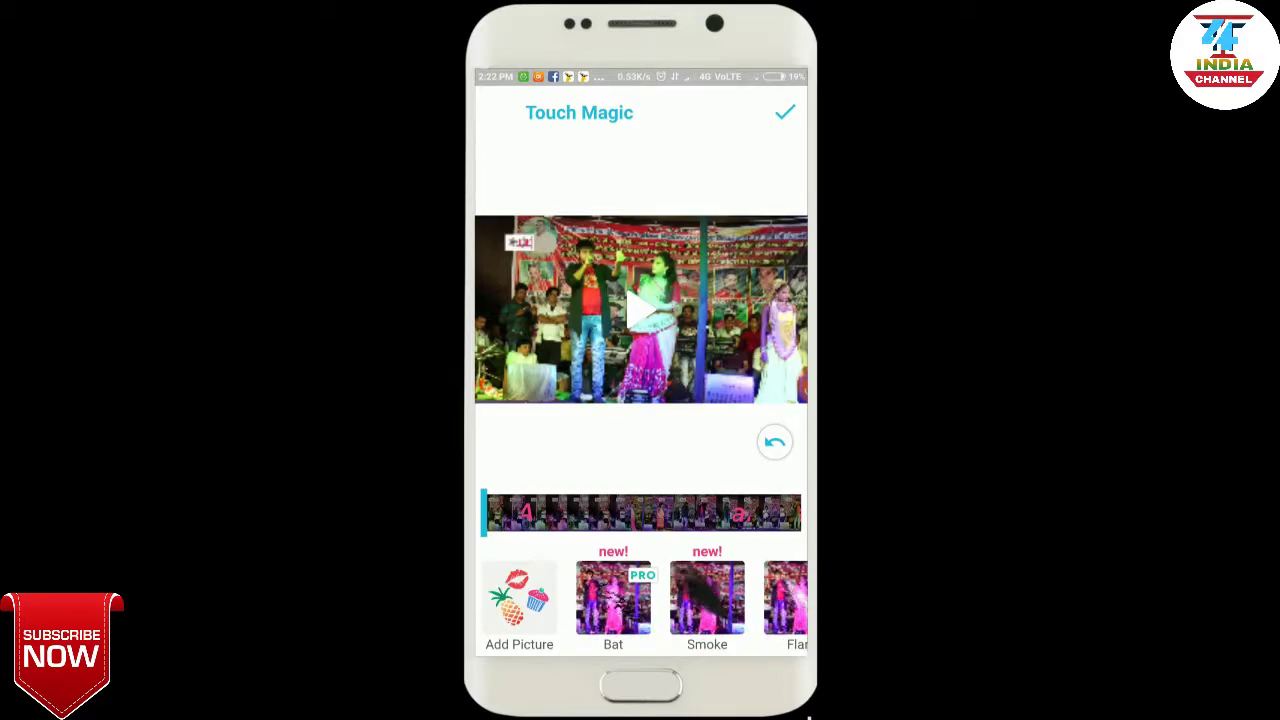
- Browse the Touch Magic effect thumbnails and return to the editor
{"action": "left_click_drag", "start_coordinate": [707, 600], "coordinate": [529, 600]}
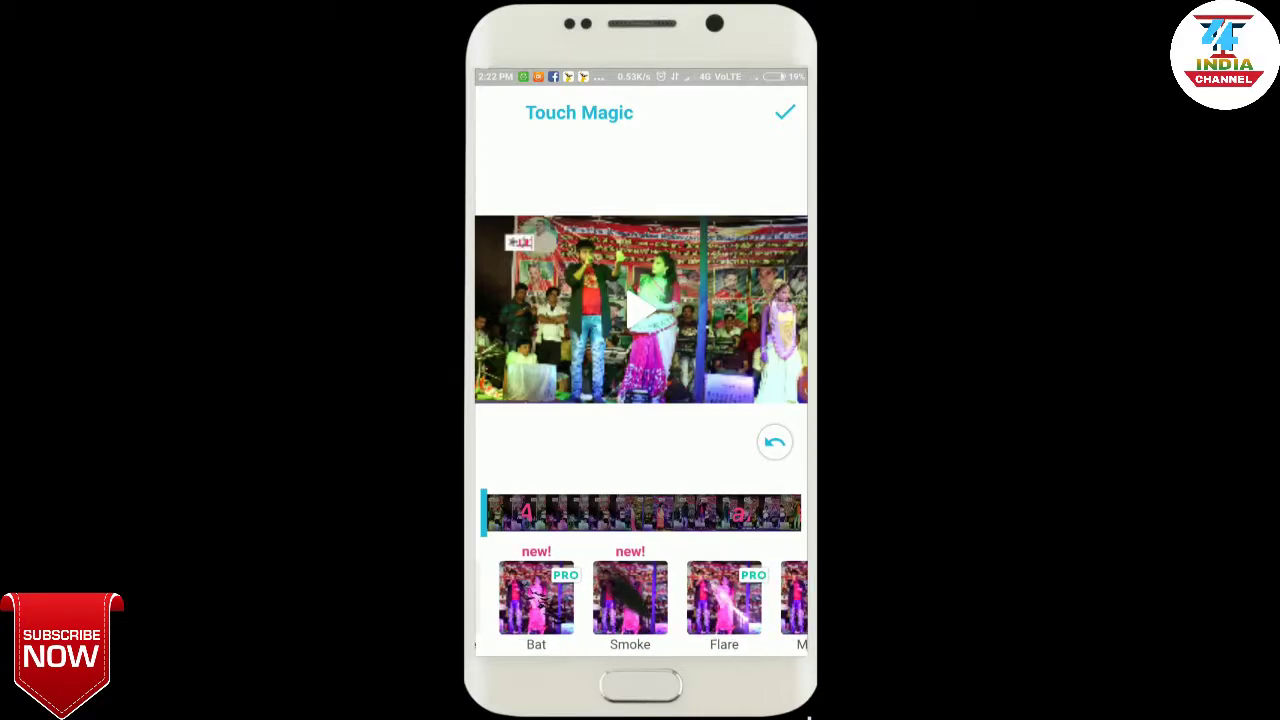
{"action": "left_click_drag", "start_coordinate": [717, 600], "coordinate": [552, 600]}
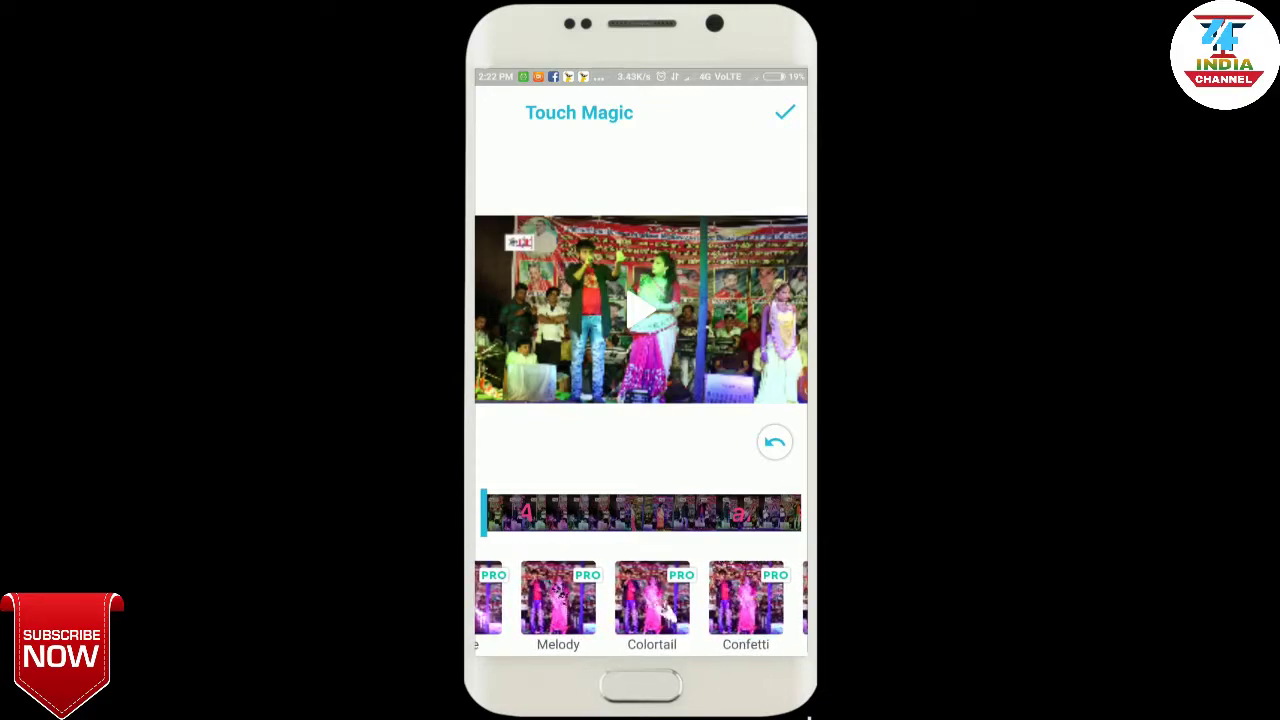
{"action": "left_click_drag", "start_coordinate": [700, 600], "coordinate": [560, 600]}
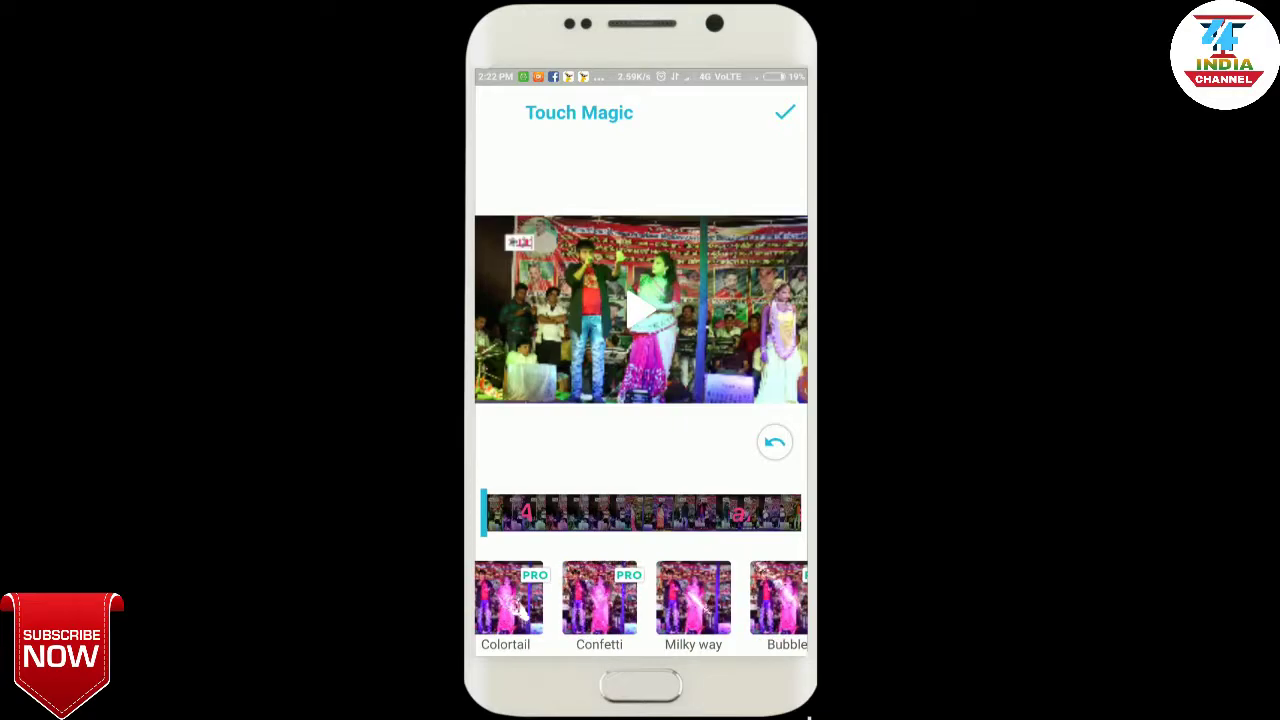
{"action": "left_click", "coordinate": [785, 112]}
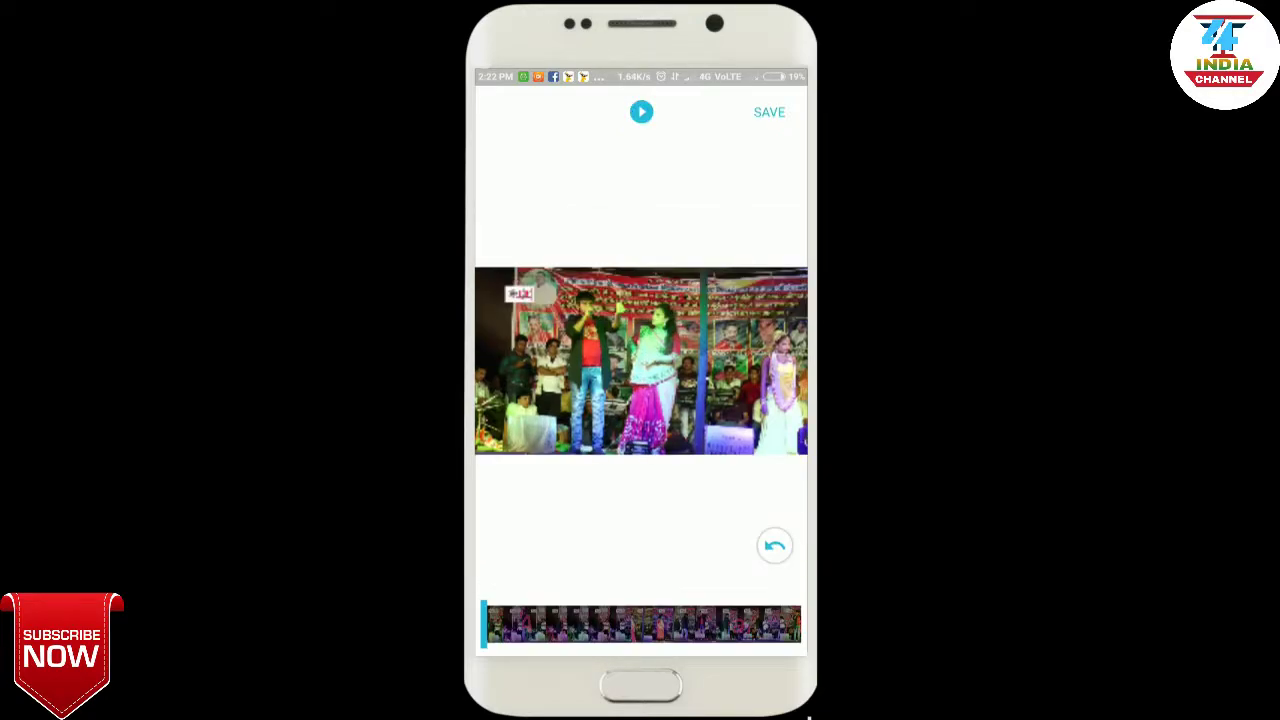
- Paint Touch Magic sparkle particles over short stretches at later points in the clip
{"action": "left_click", "coordinate": [641, 112]}
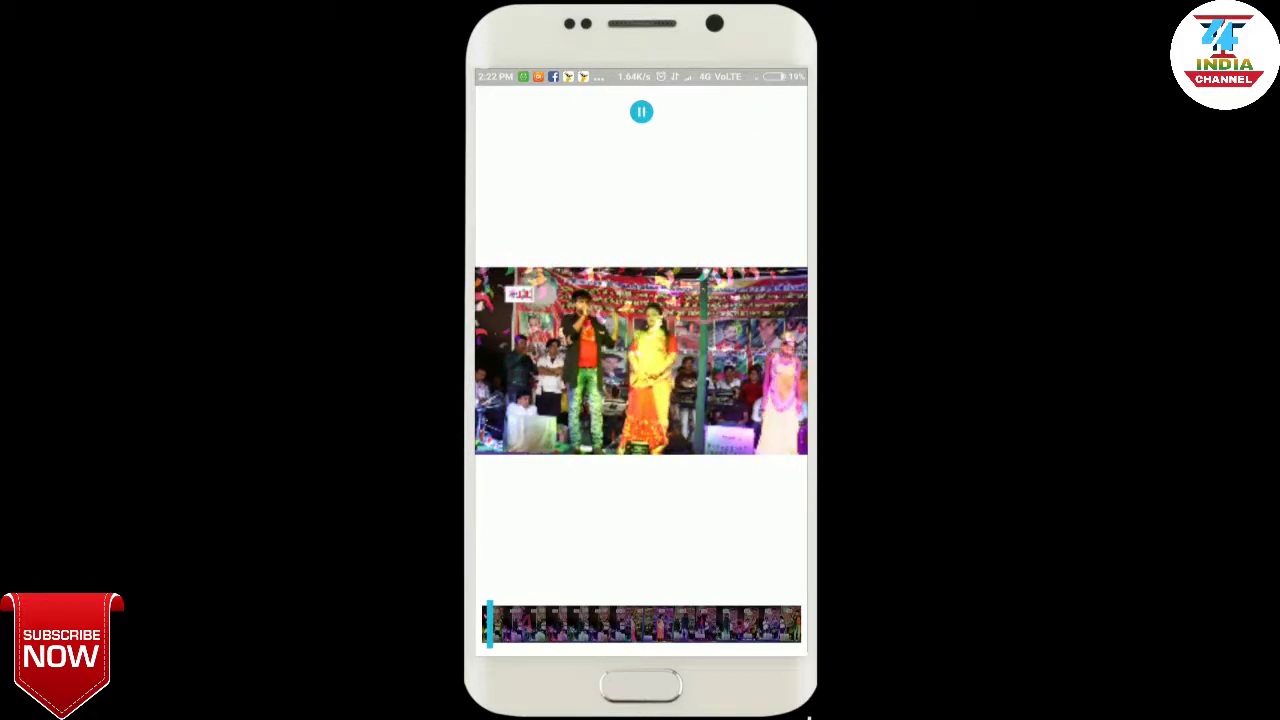
{"action": "left_click", "coordinate": [641, 112]}
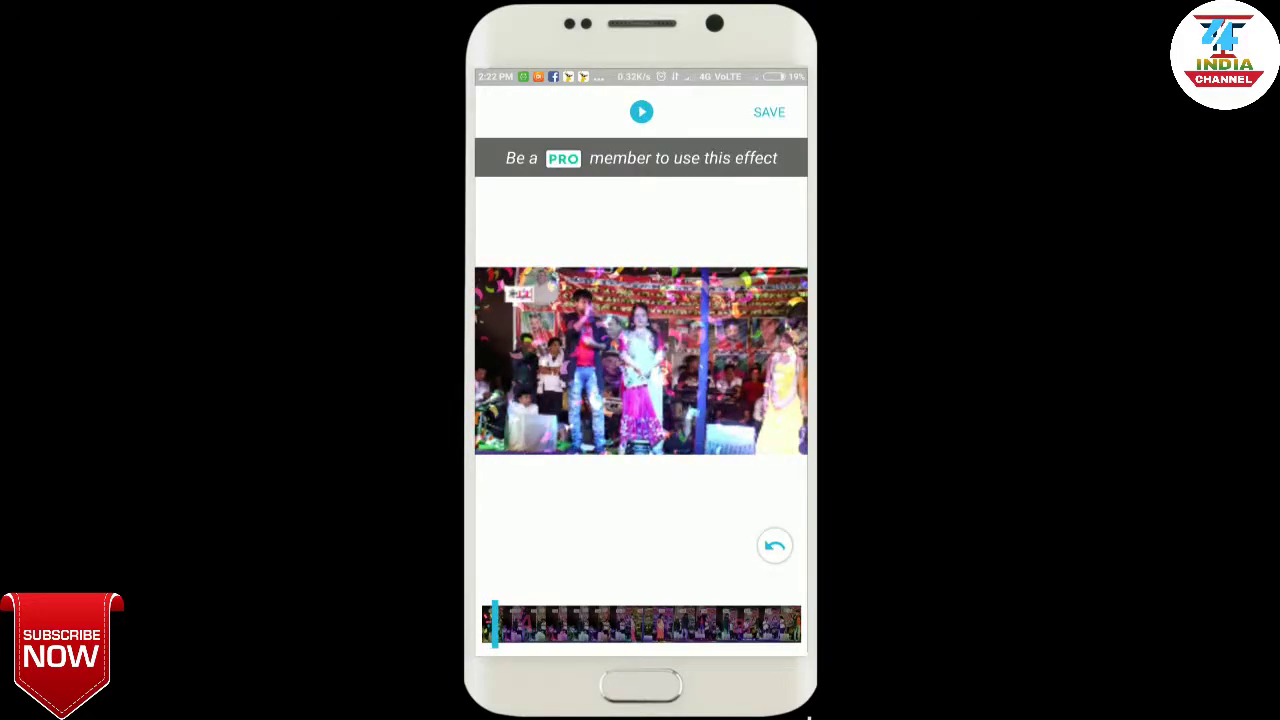
{"action": "left_click", "coordinate": [660, 624]}
{"action": "left_click", "coordinate": [641, 112]}
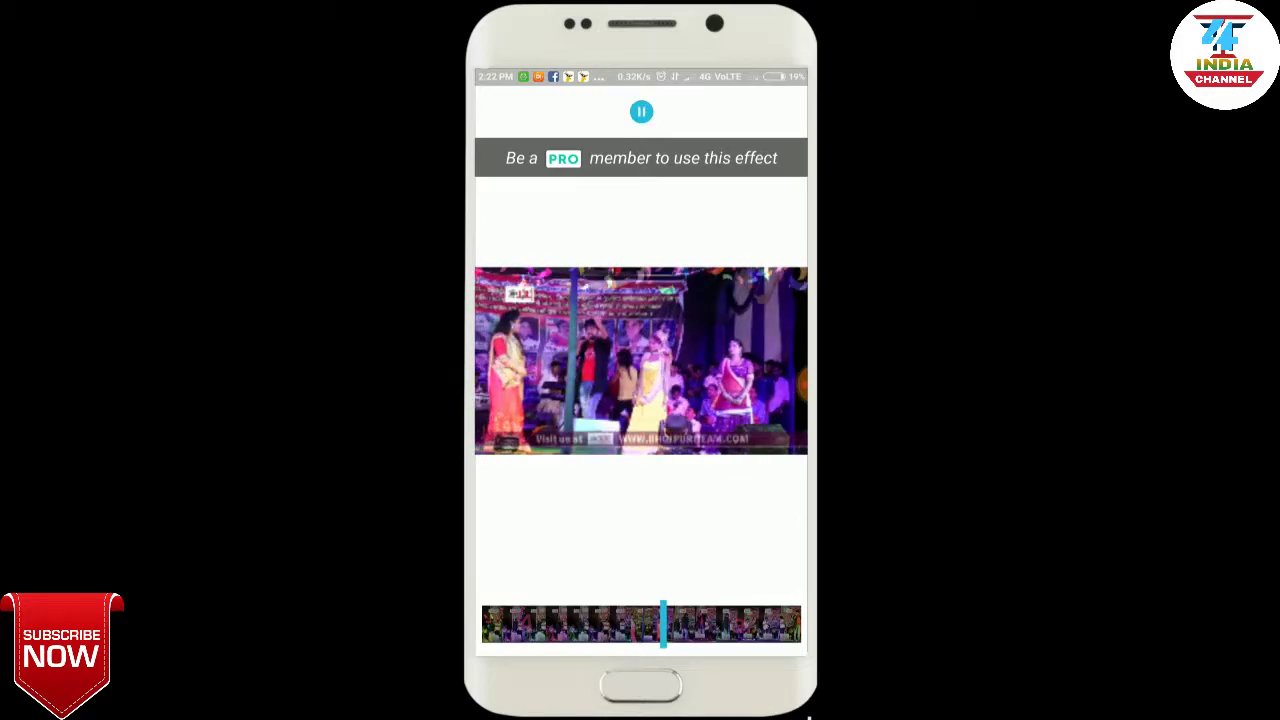
{"action": "left_click", "coordinate": [641, 112]}
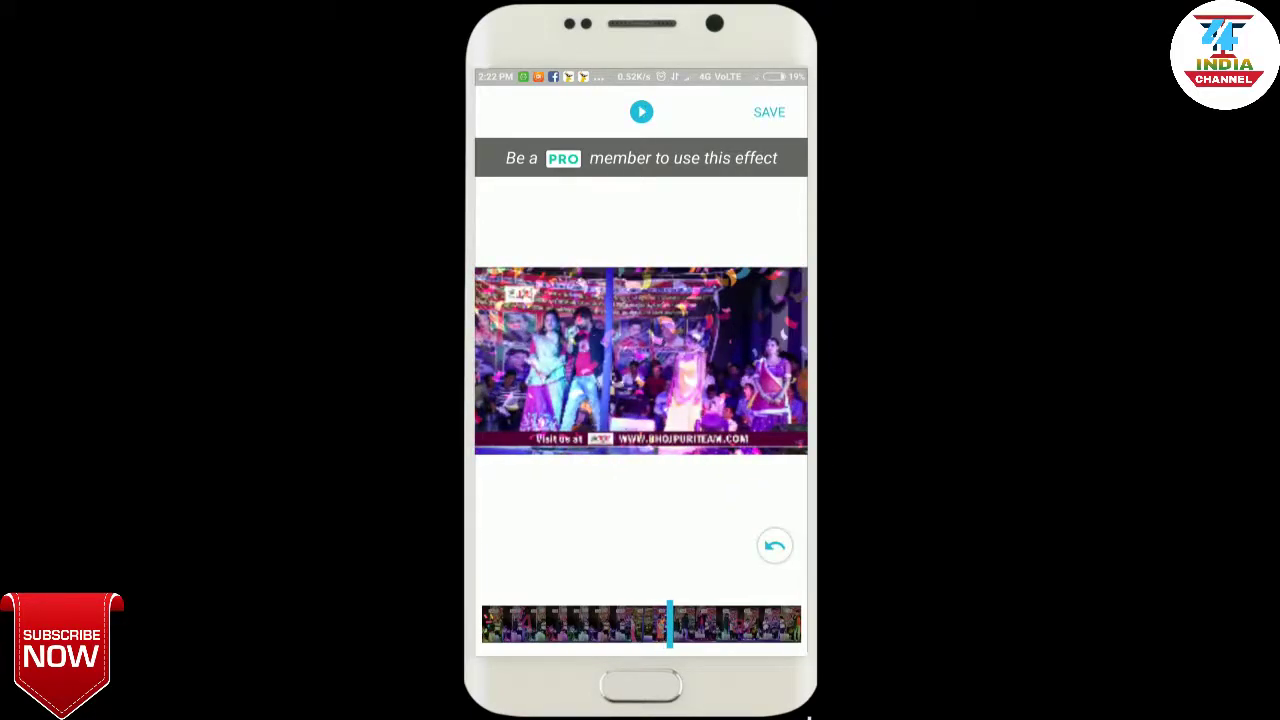
{"action": "left_click", "coordinate": [779, 624]}
{"action": "left_click", "coordinate": [641, 112]}
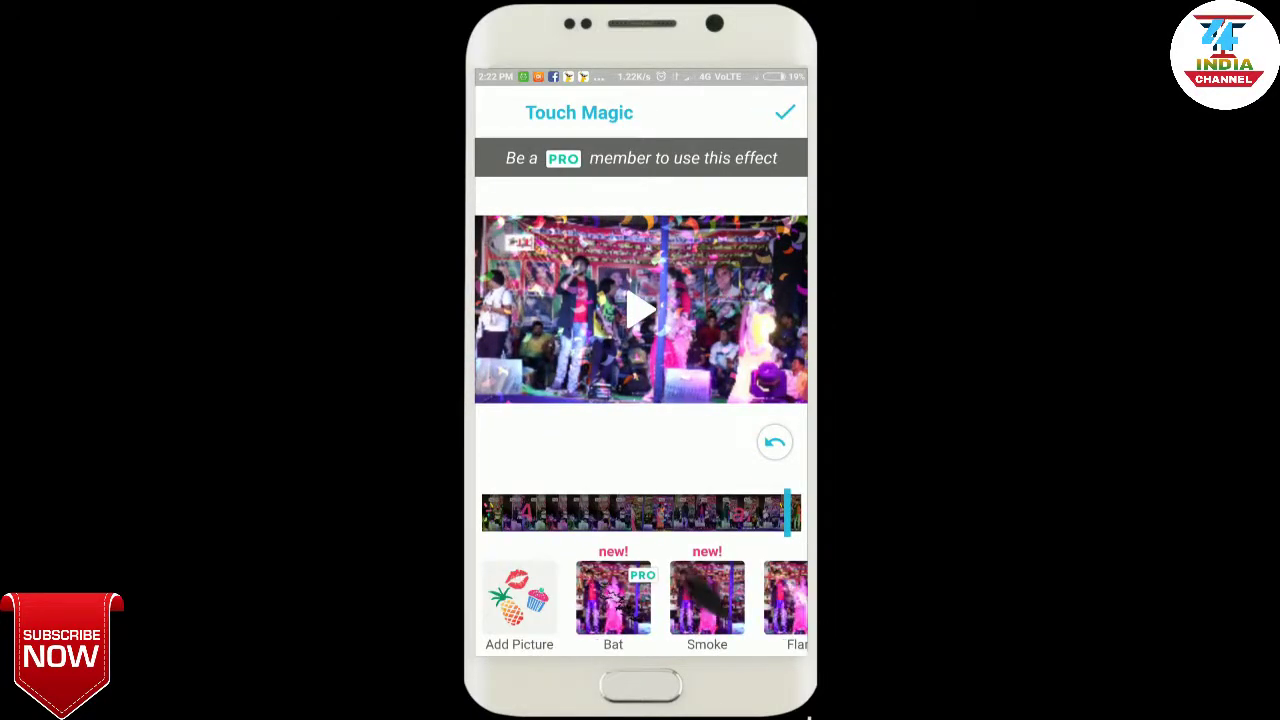
{"action": "left_click_drag", "start_coordinate": [720, 598], "coordinate": [530, 598]}
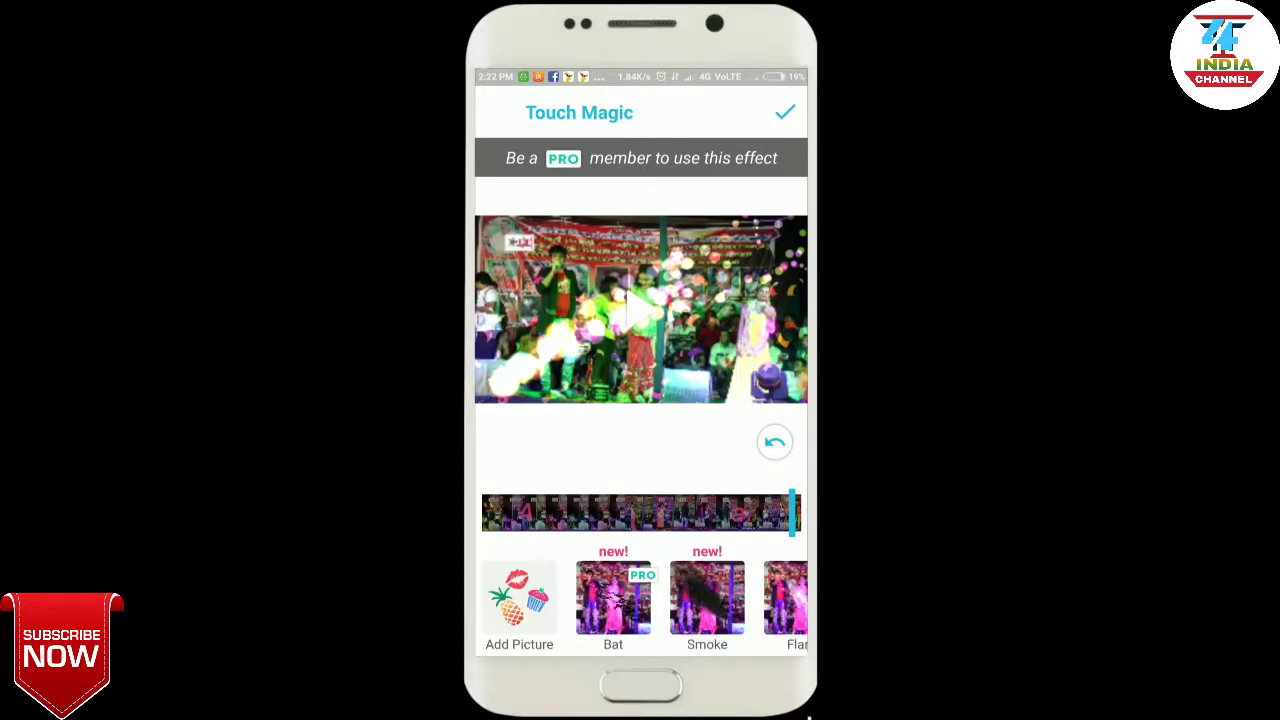
- Keep the Touch Magic sparkles and go back to the Edit Video screen
{"action": "left_click", "coordinate": [785, 112]}
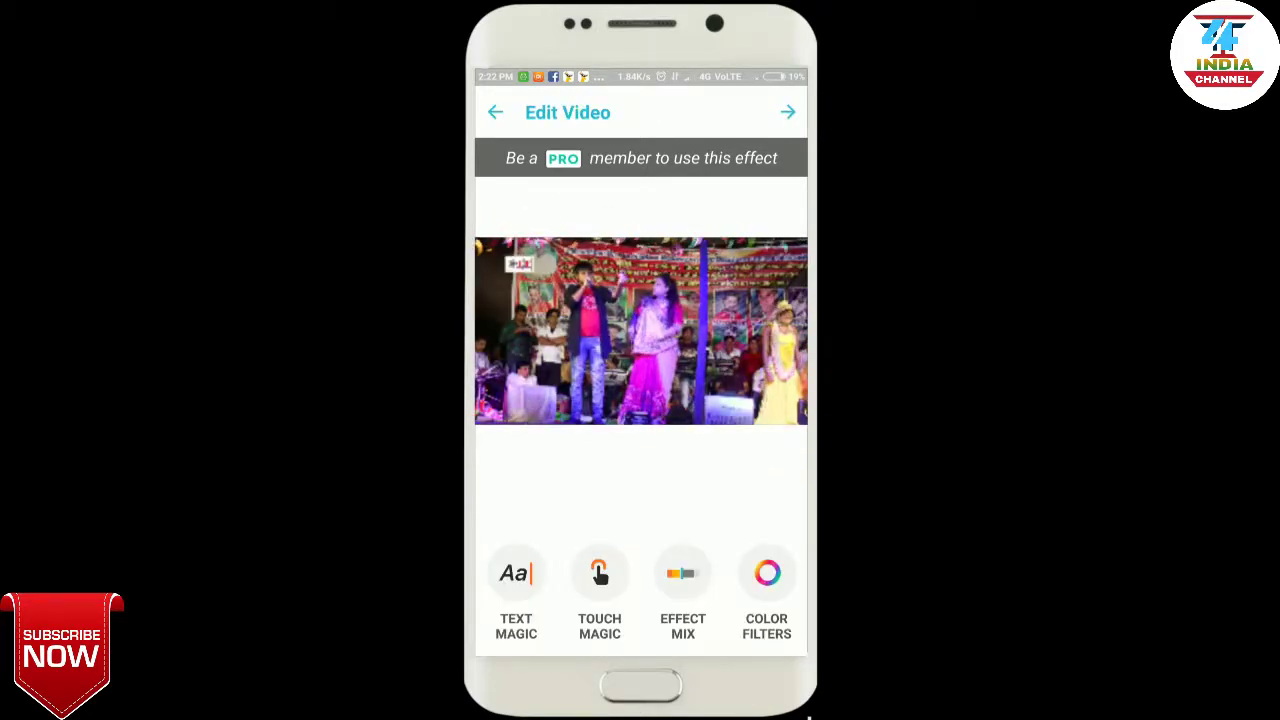
{"action": "left_click", "coordinate": [683, 571]}
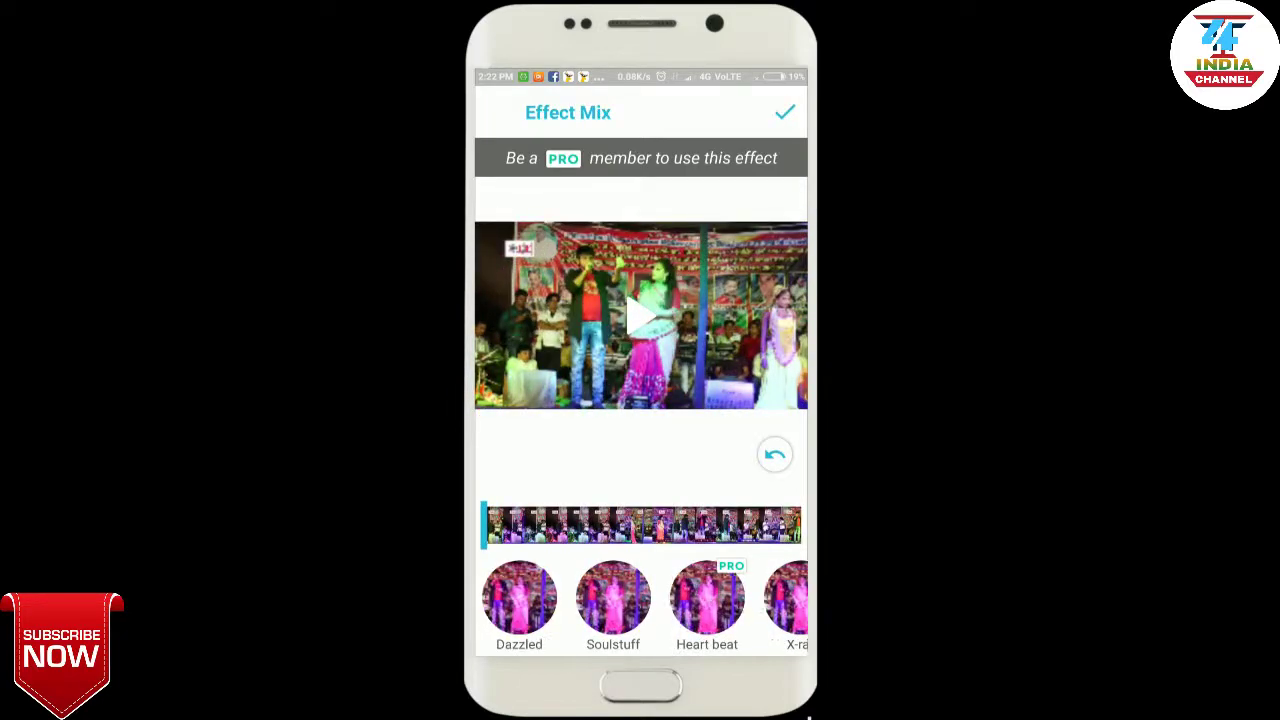
{"action": "left_click_drag", "start_coordinate": [740, 600], "coordinate": [600, 600]}
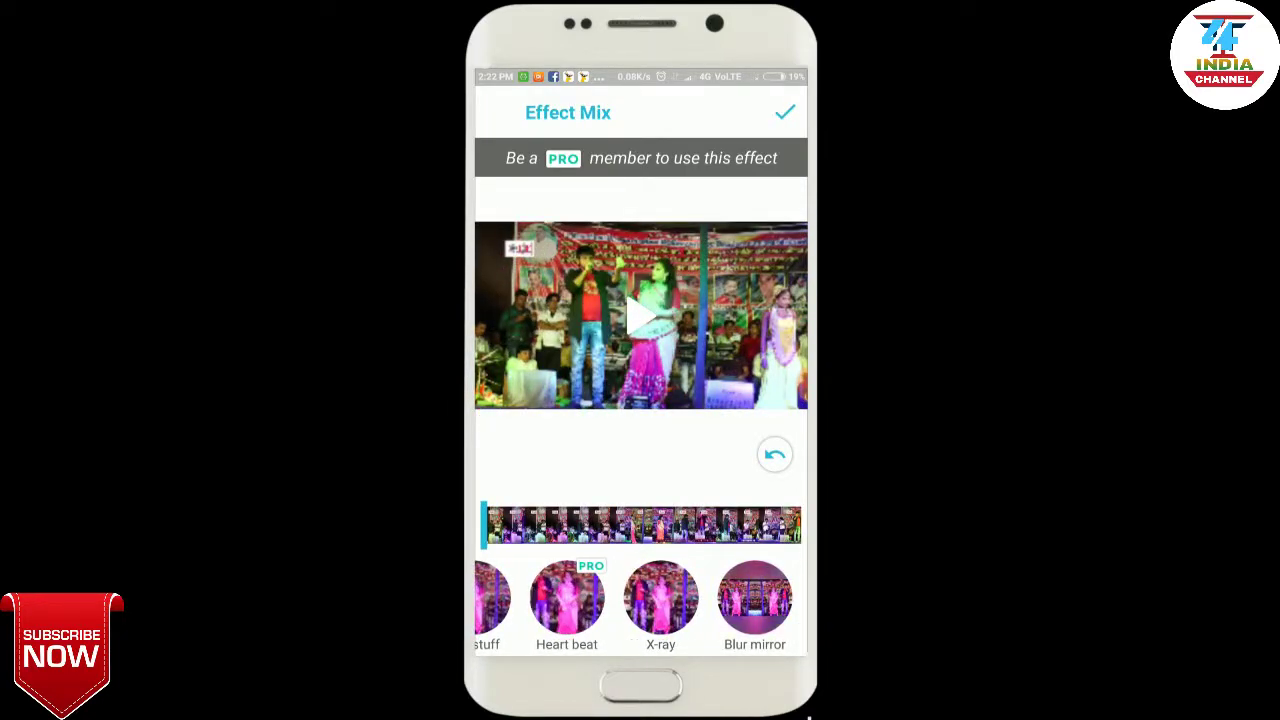
{"action": "left_click", "coordinate": [755, 598]}
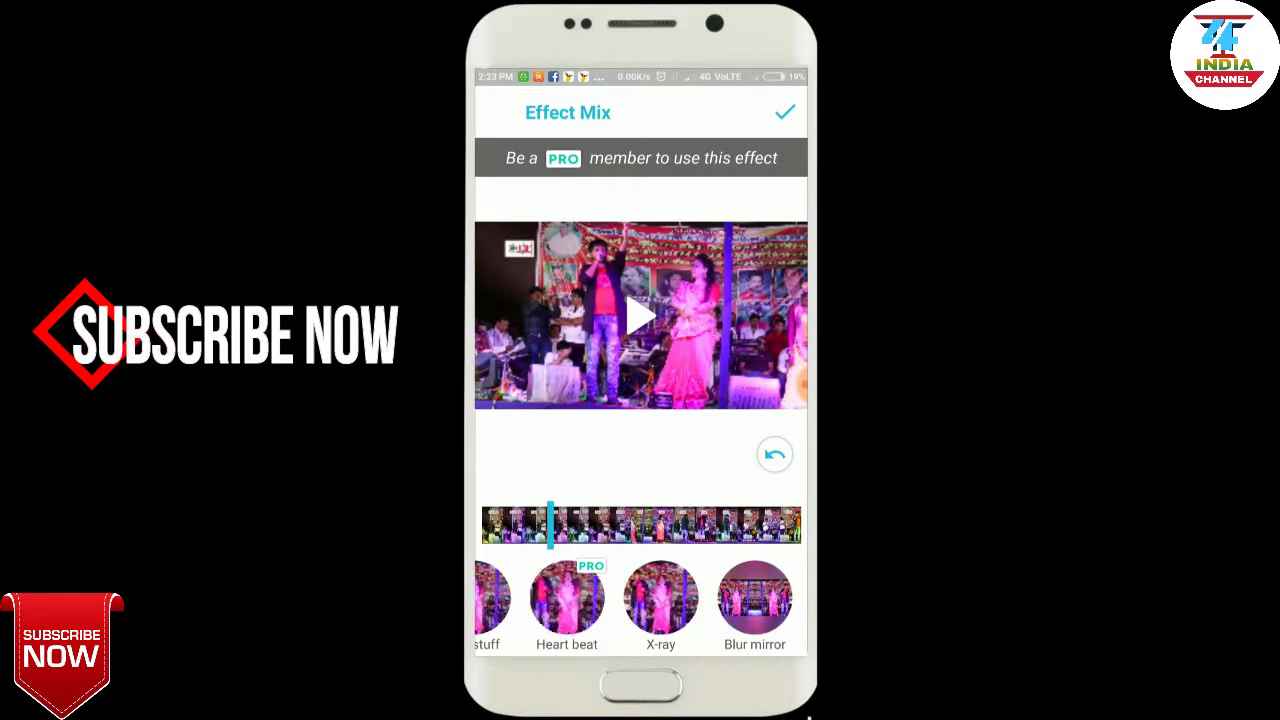
{"action": "left_click", "coordinate": [640, 316]}
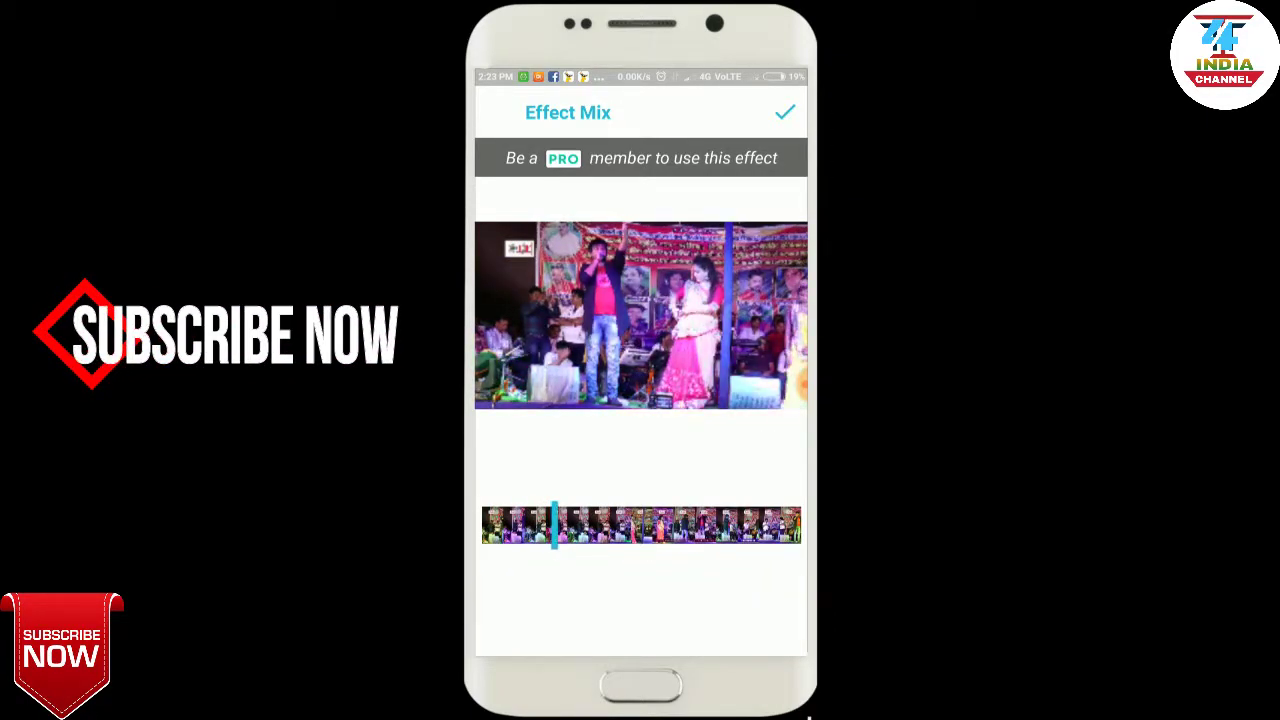
{"action": "left_click", "coordinate": [784, 112]}
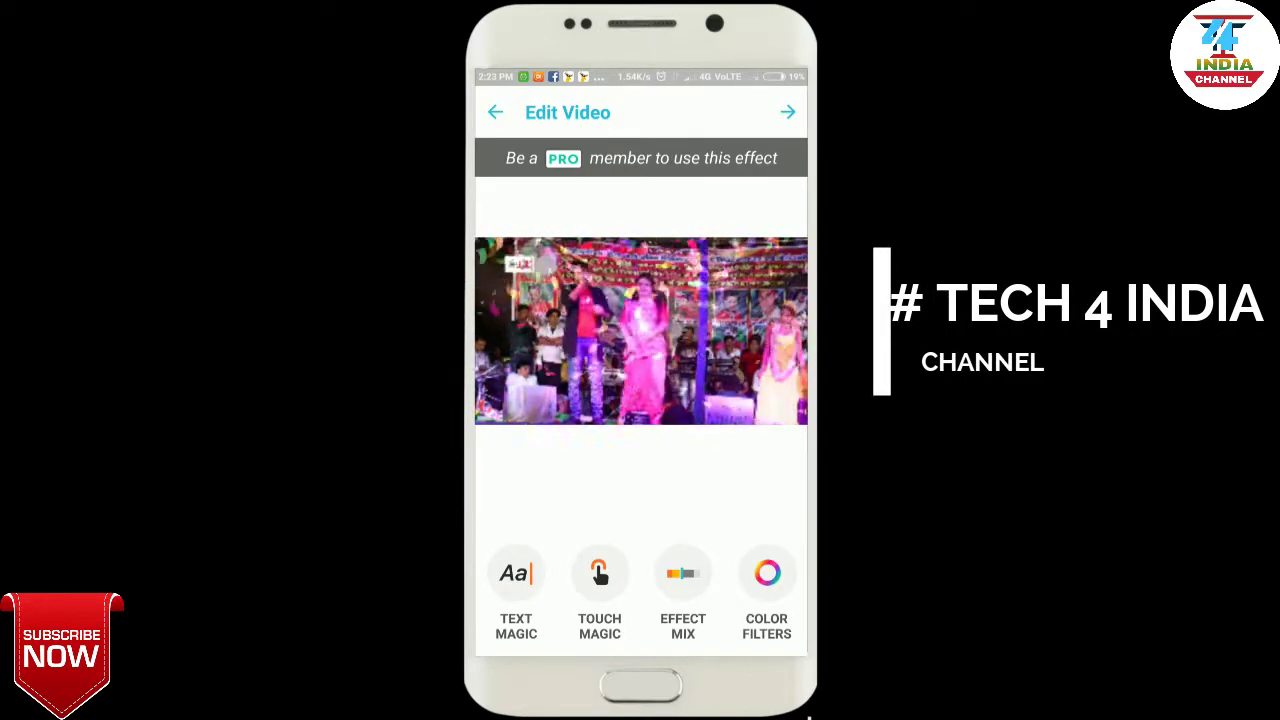
{"action": "left_click", "coordinate": [683, 590]}
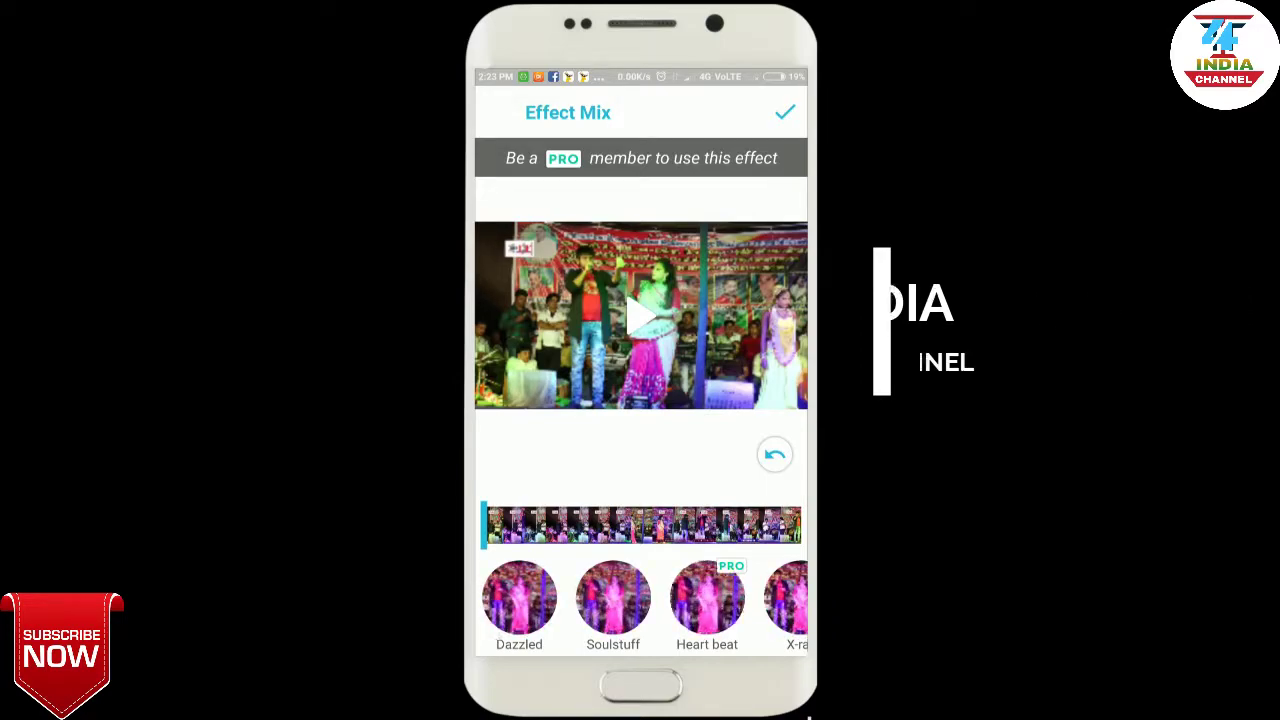
- Apply the X-ray Effect Mix effect to the clip and rewind to an earlier point
{"action": "left_click_drag", "start_coordinate": [720, 600], "coordinate": [572, 600]}
{"action": "left_click", "coordinate": [652, 597]}
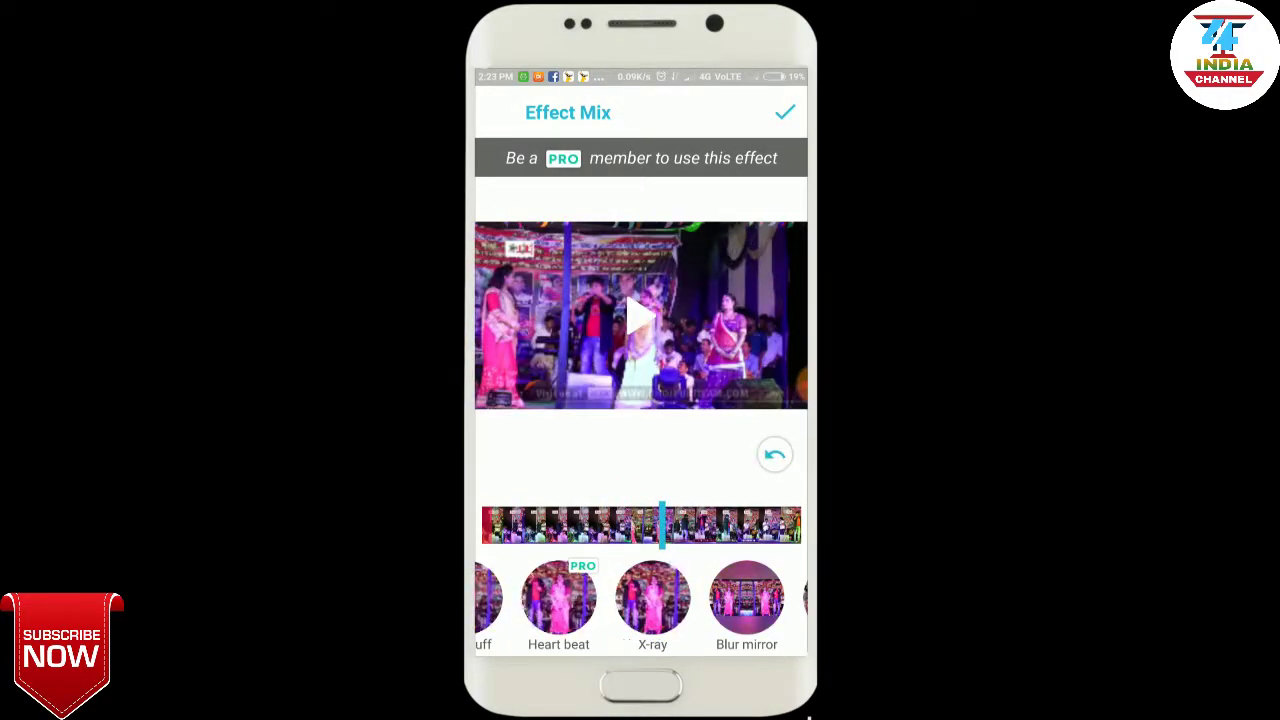
{"action": "left_click", "coordinate": [575, 525]}
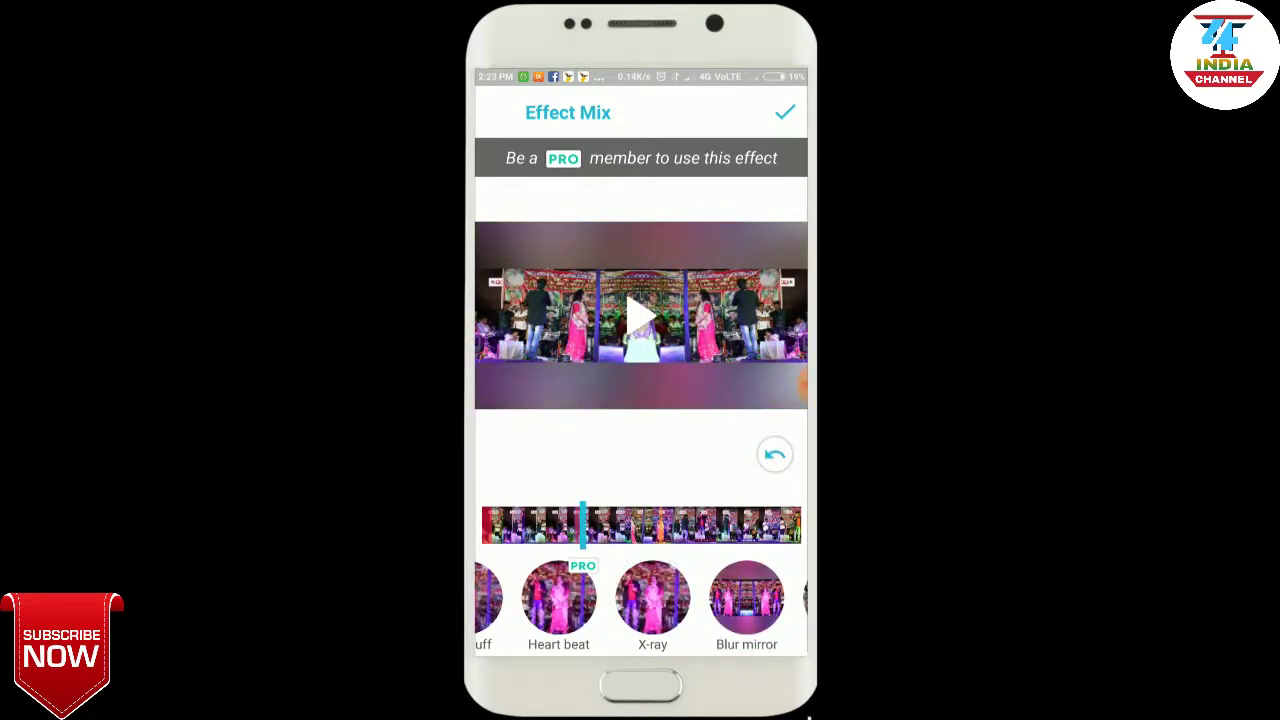
{"action": "scroll", "coordinate": [640, 600], "scroll_direction": "right", "scroll_amount": 3}
- Add Spotlights and Spotmatrix effects to the clip's later stretch and accept the effect mix
{"action": "scroll", "coordinate": [640, 600], "scroll_direction": "right", "scroll_amount": 3}
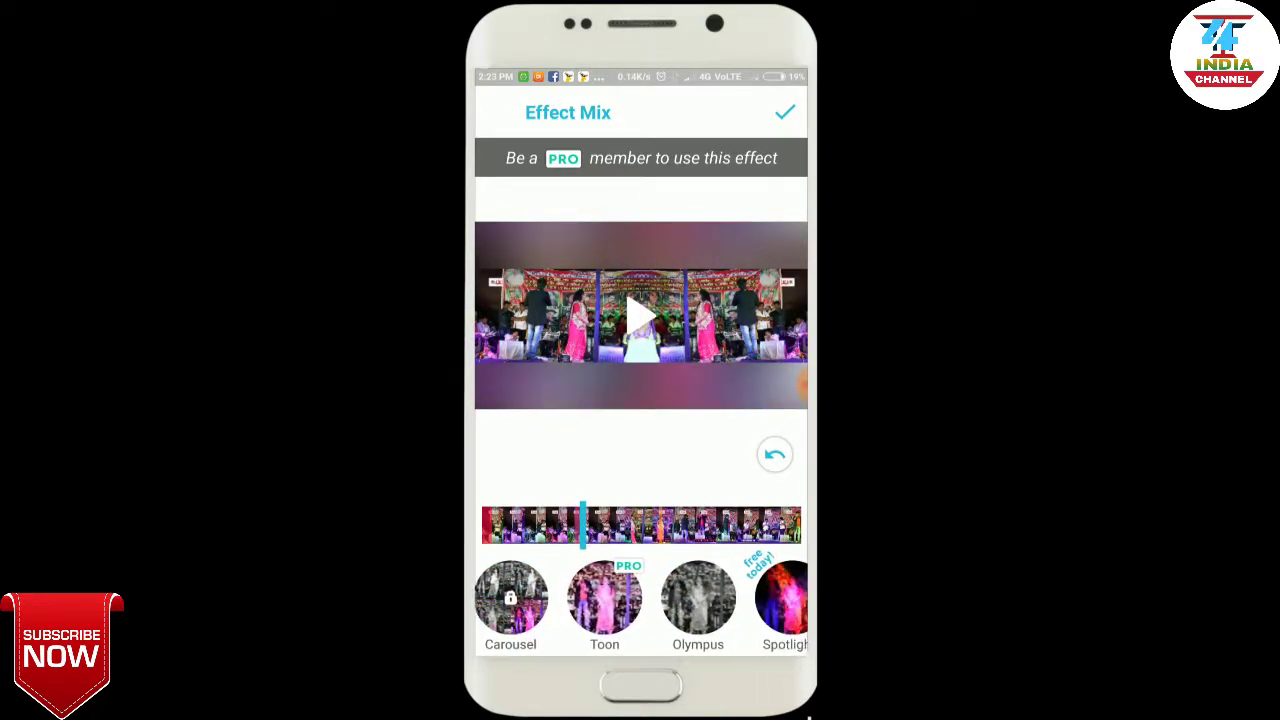
{"action": "scroll", "coordinate": [640, 600], "scroll_direction": "right", "scroll_amount": 2}
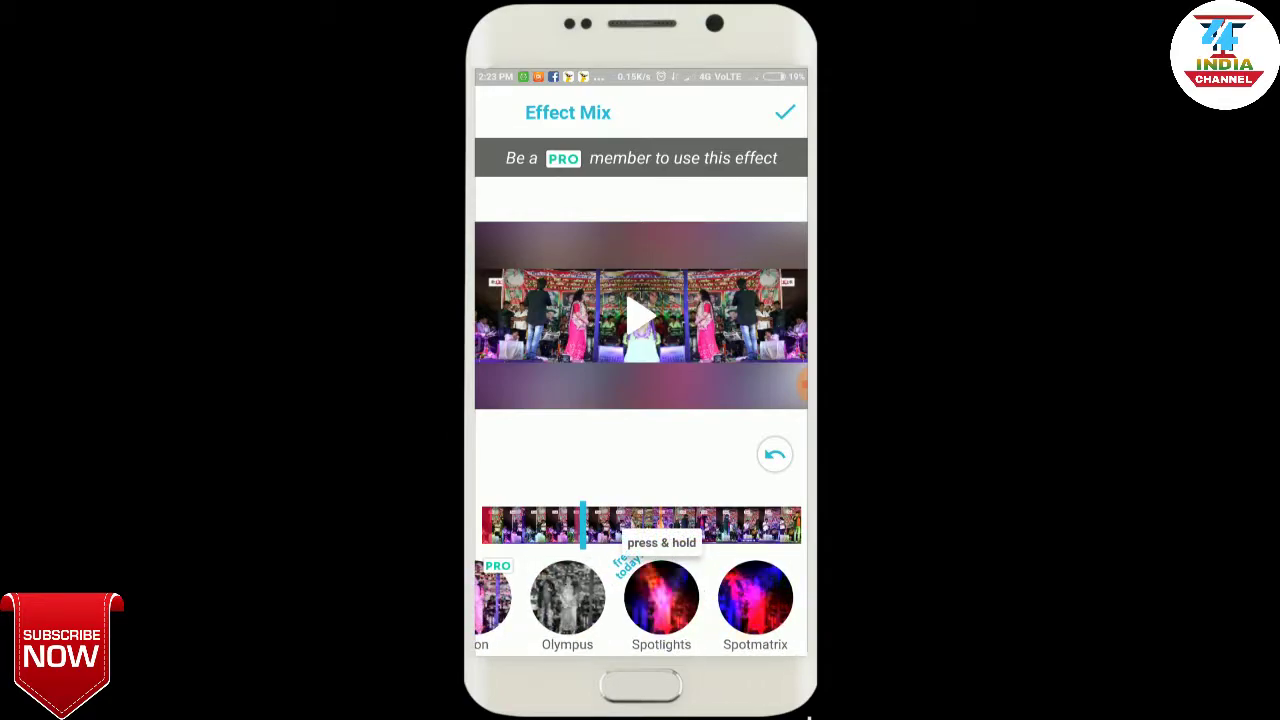
{"action": "left_click", "coordinate": [753, 525]}
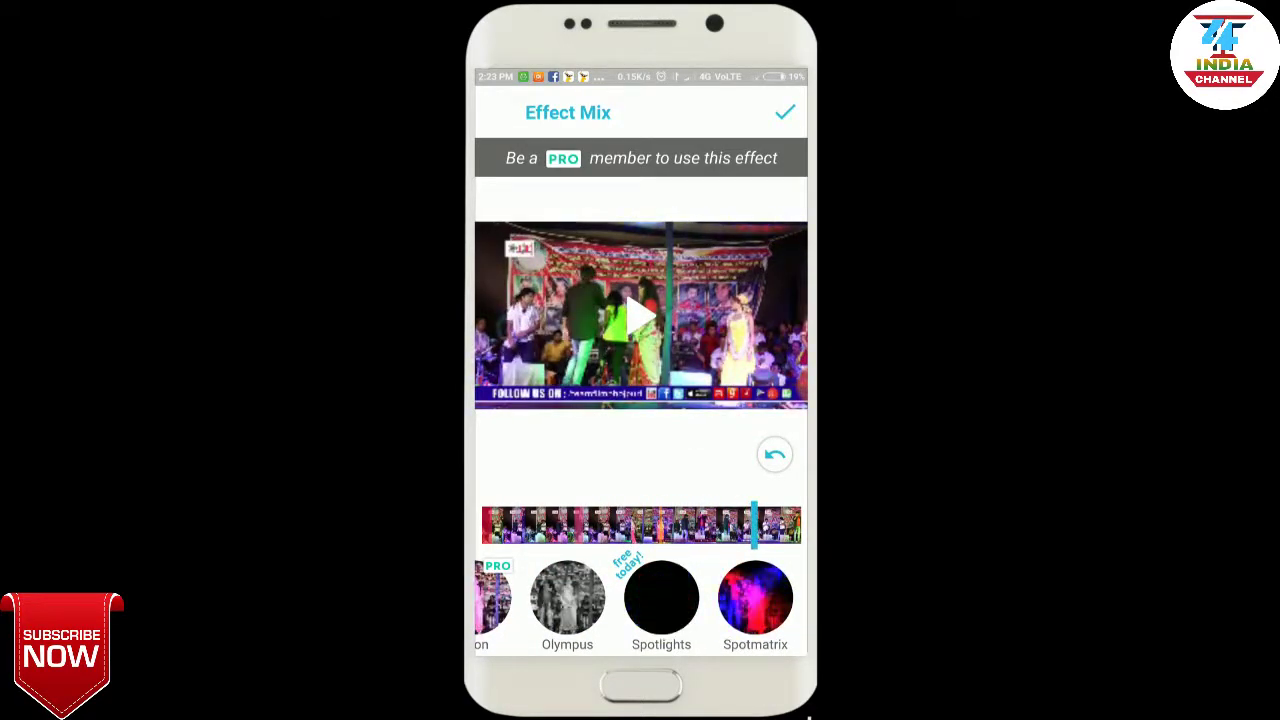
{"action": "left_click", "coordinate": [661, 598]}
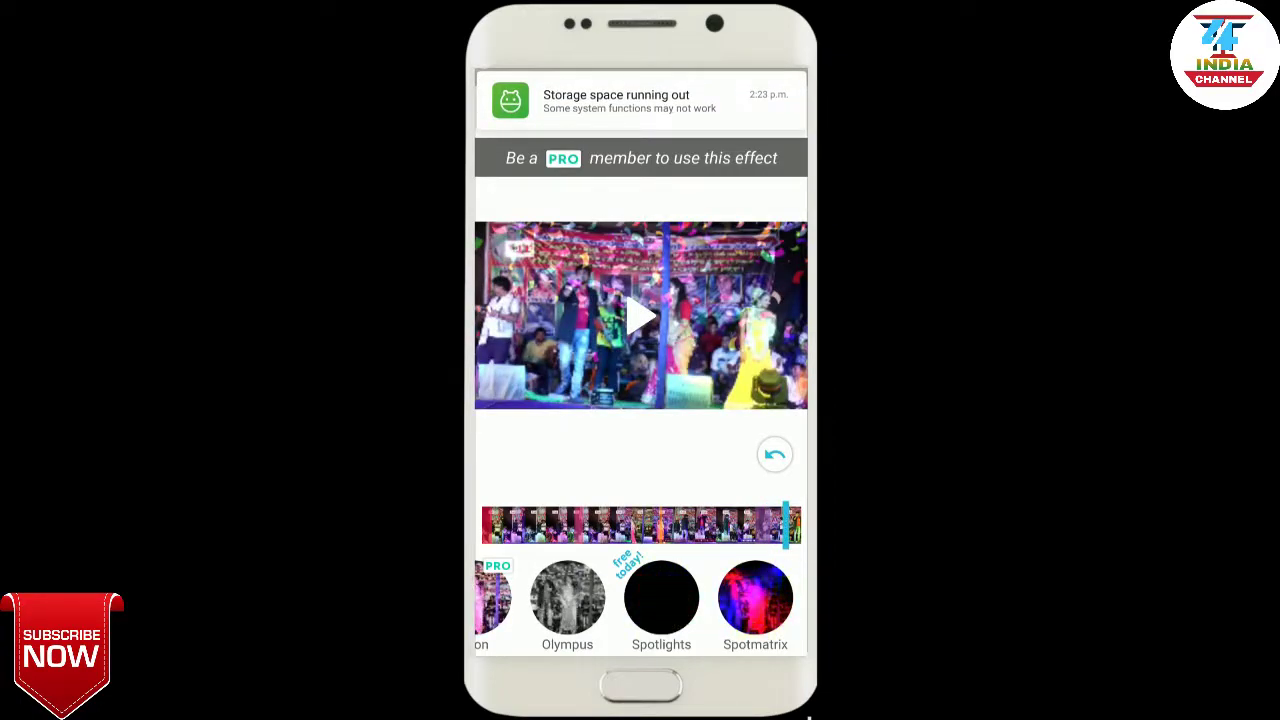
{"action": "left_click", "coordinate": [755, 598]}
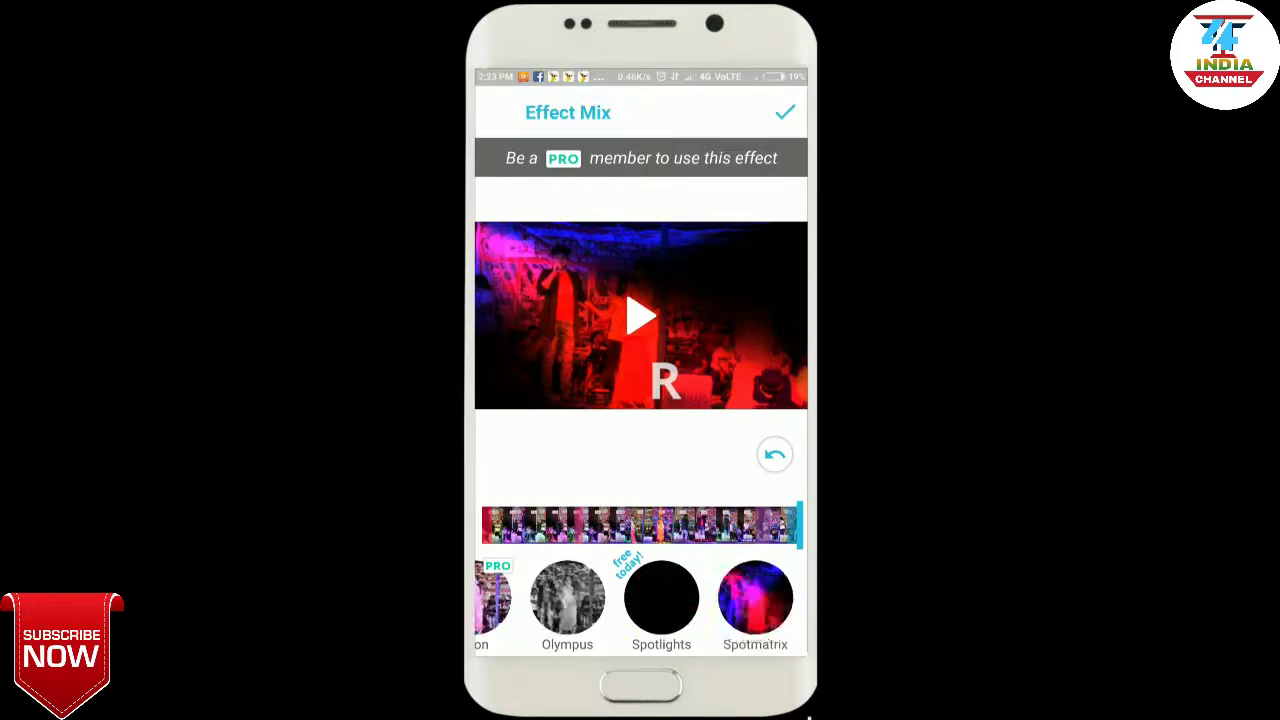
{"action": "left_click", "coordinate": [785, 112]}
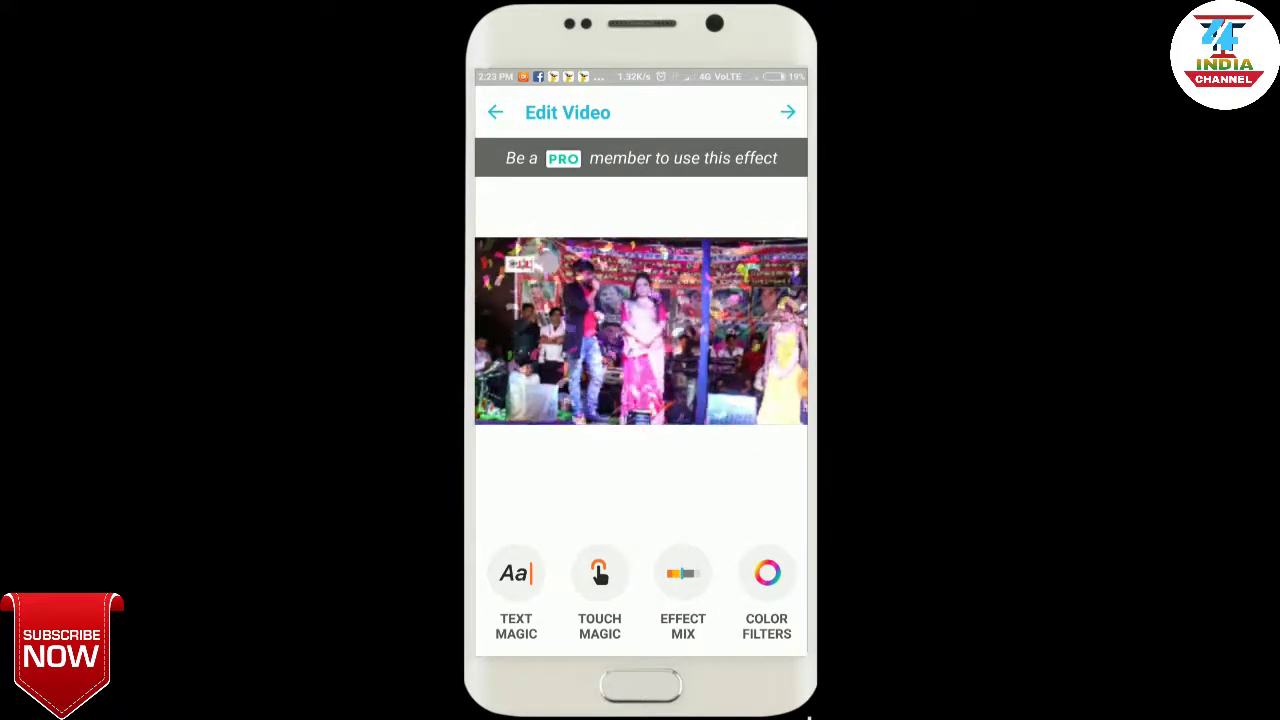
{"action": "left_click", "coordinate": [766, 585]}
{"action": "scroll", "coordinate": [640, 600], "scroll_direction": "right", "scroll_amount": 5}
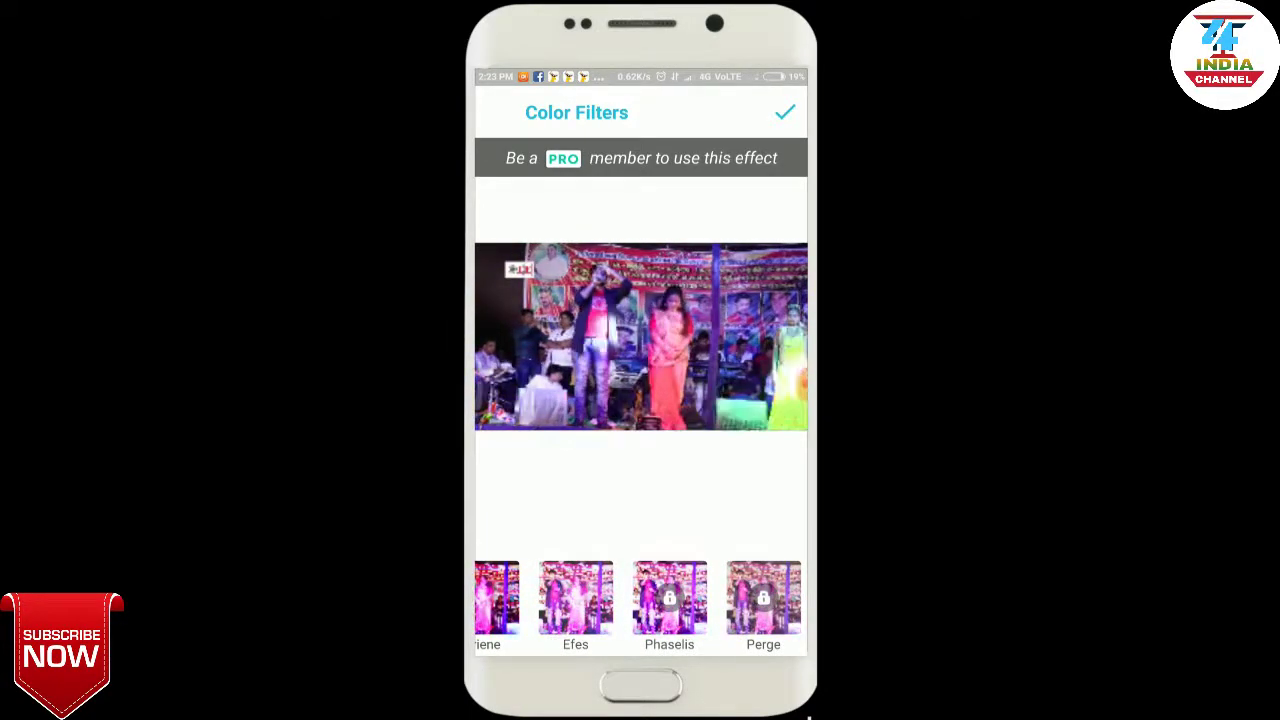
{"action": "scroll", "coordinate": [640, 600], "scroll_direction": "left", "scroll_amount": 5}
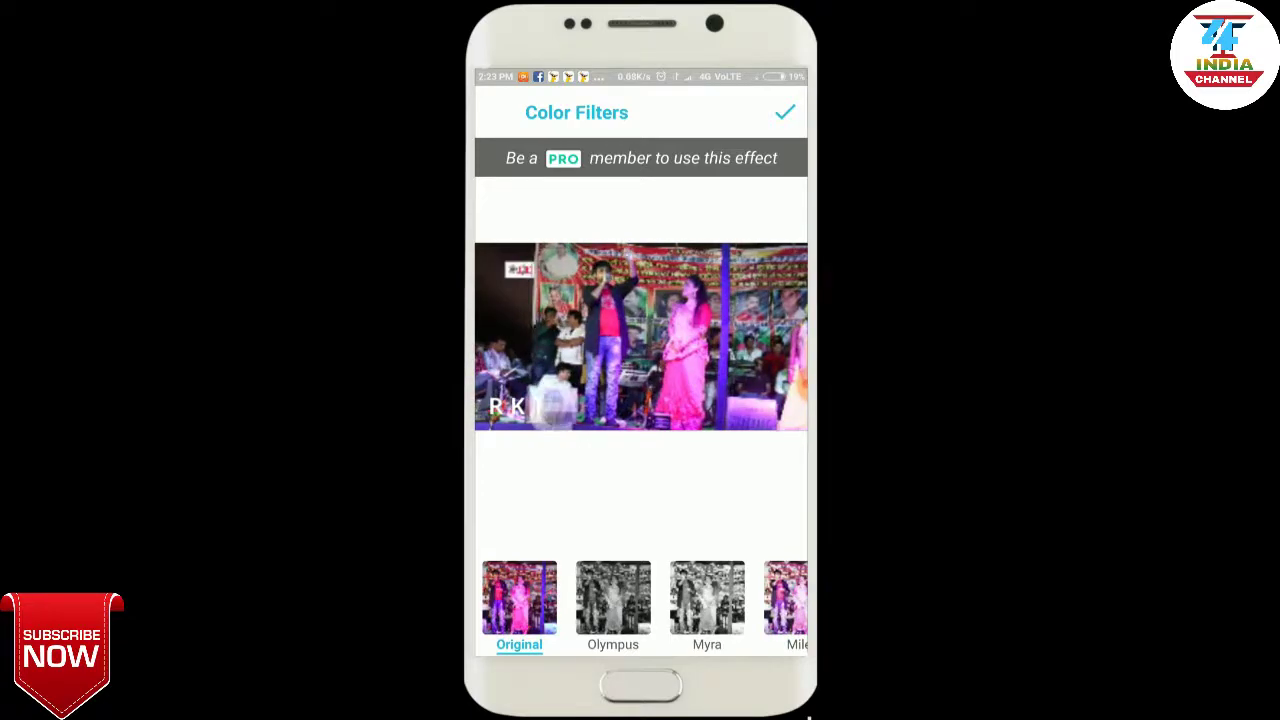
{"action": "left_click", "coordinate": [785, 112]}
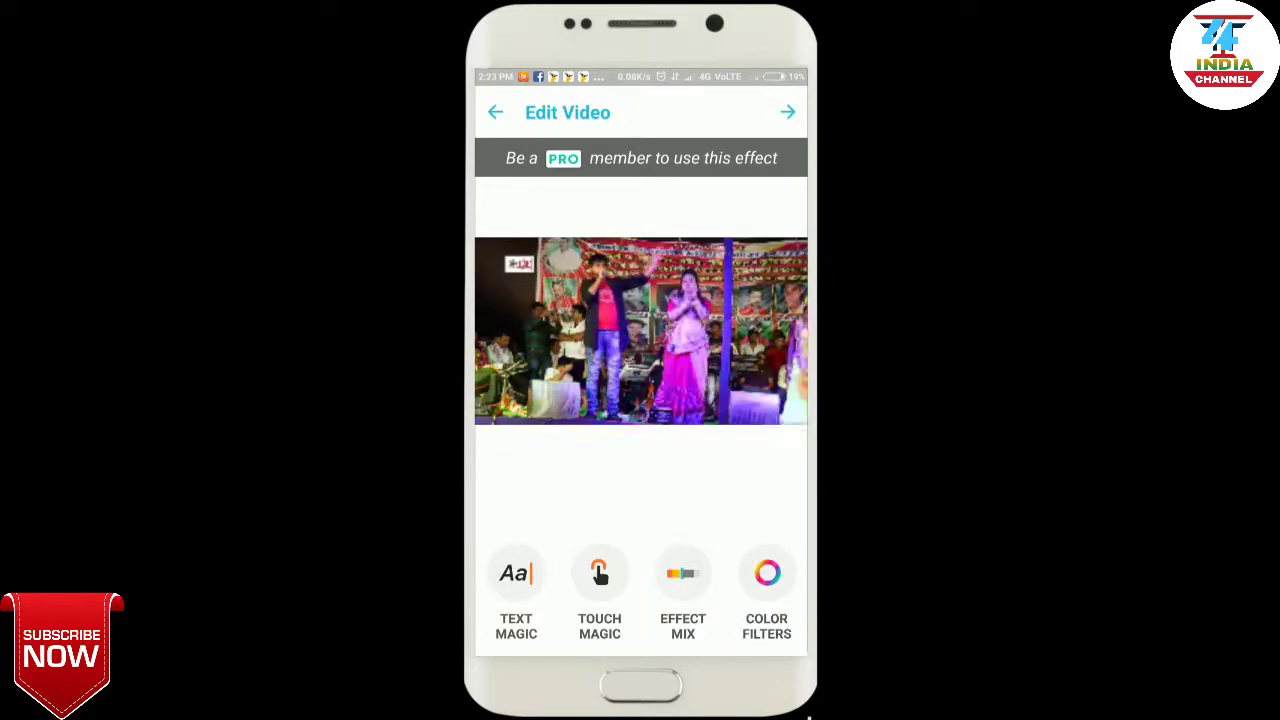